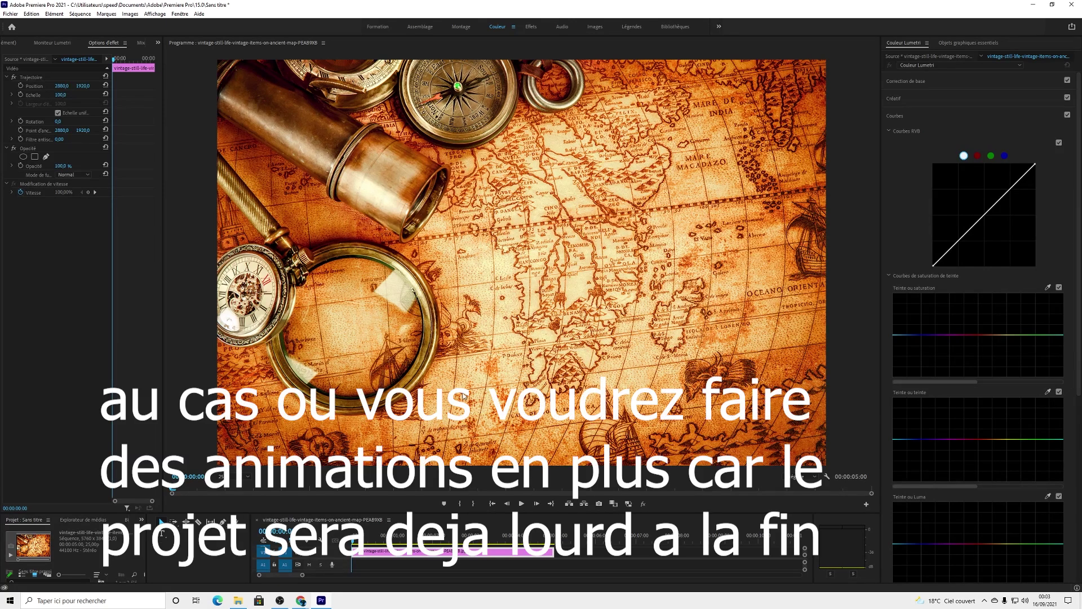
- Try the map image's scale at 200, and restore it to 100
left_click(60, 94)
key("BackSpace")
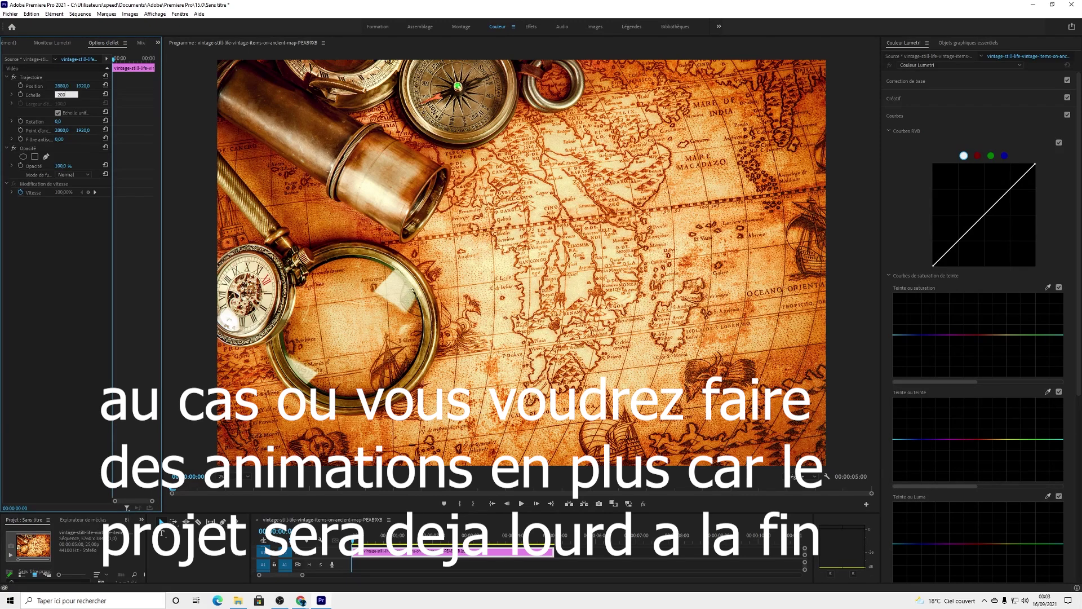
type("200")
key("Return")
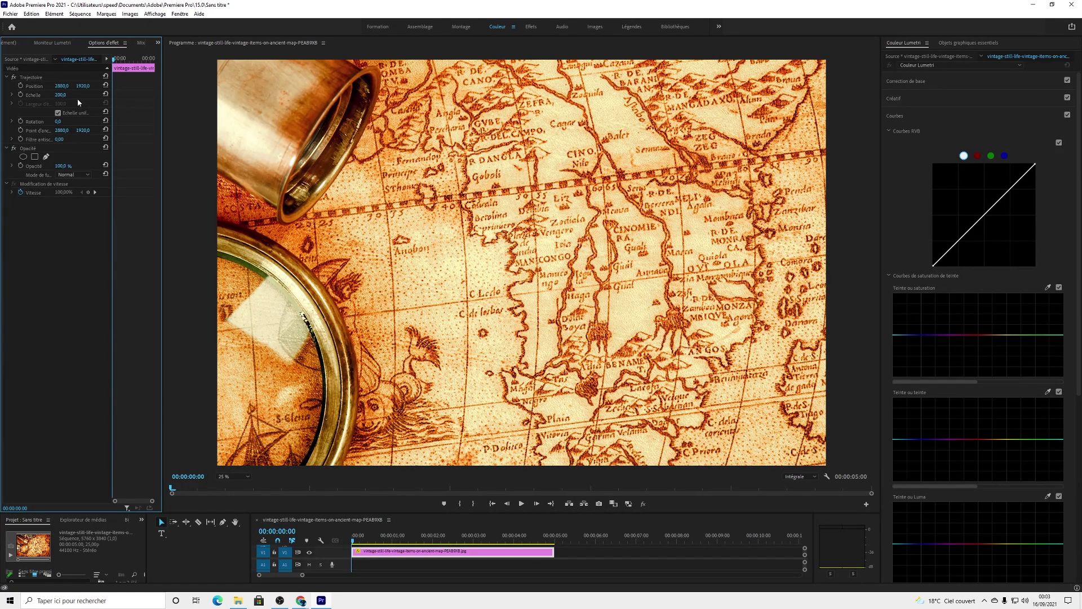
left_click(60, 95)
key("BackSpace")
key("Return")
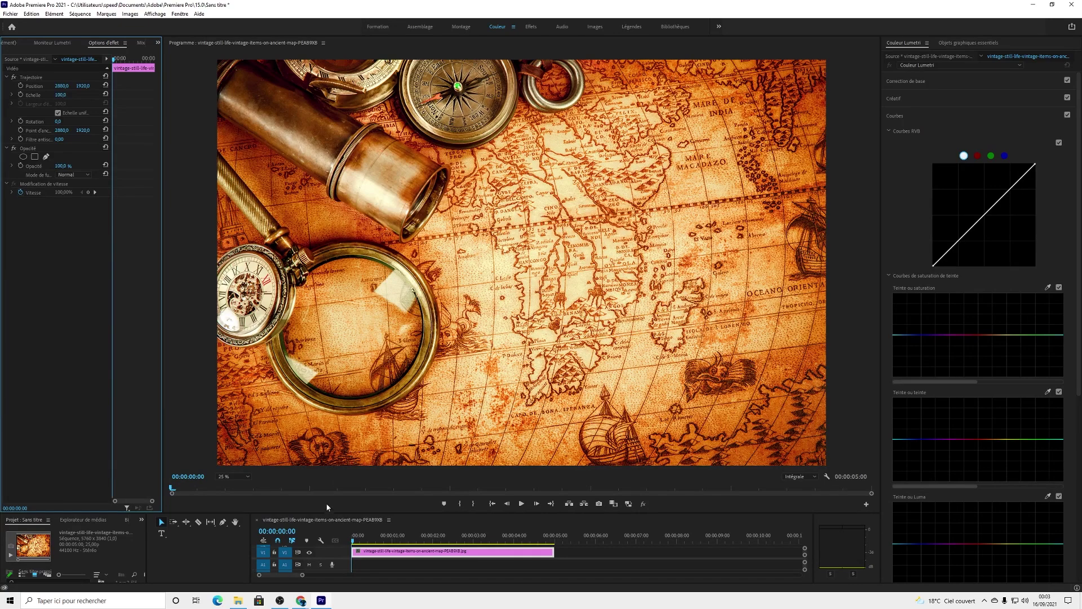
left_click_drag(281, 513, 314, 373)
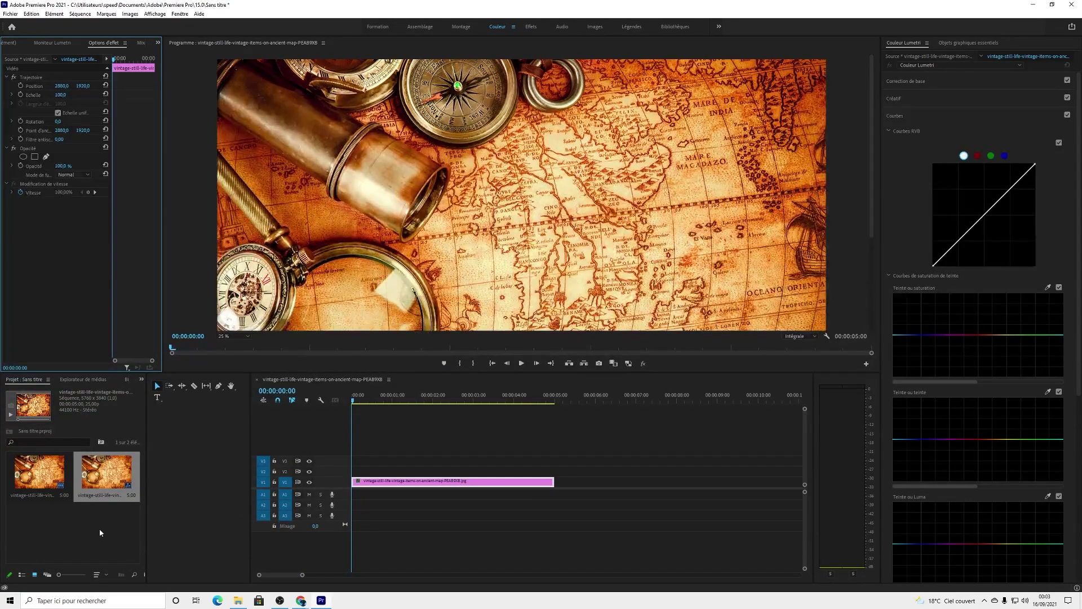
left_click(35, 474)
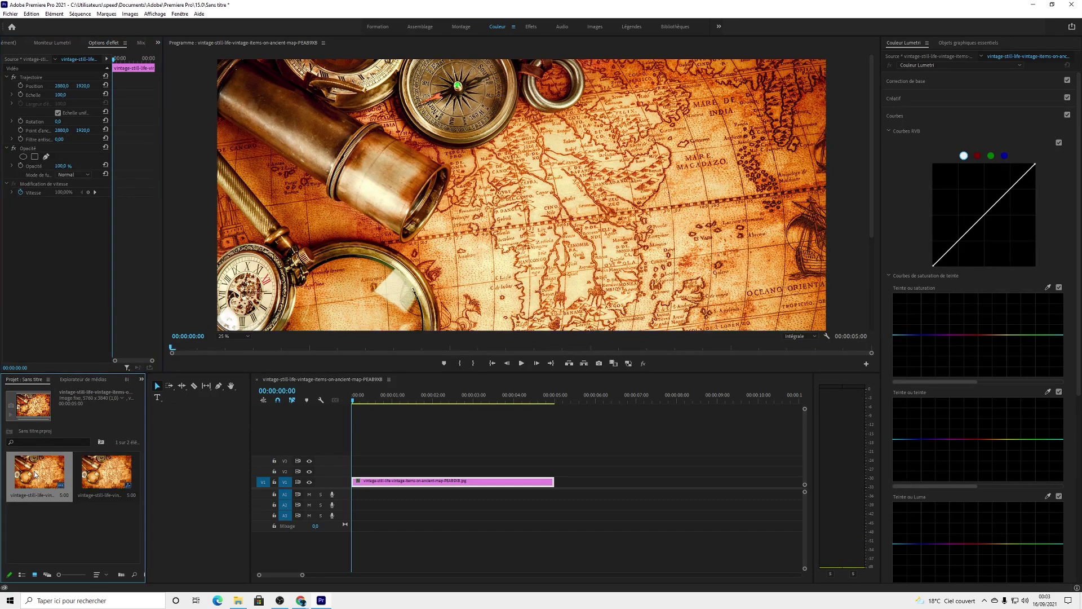
double_click(94, 542)
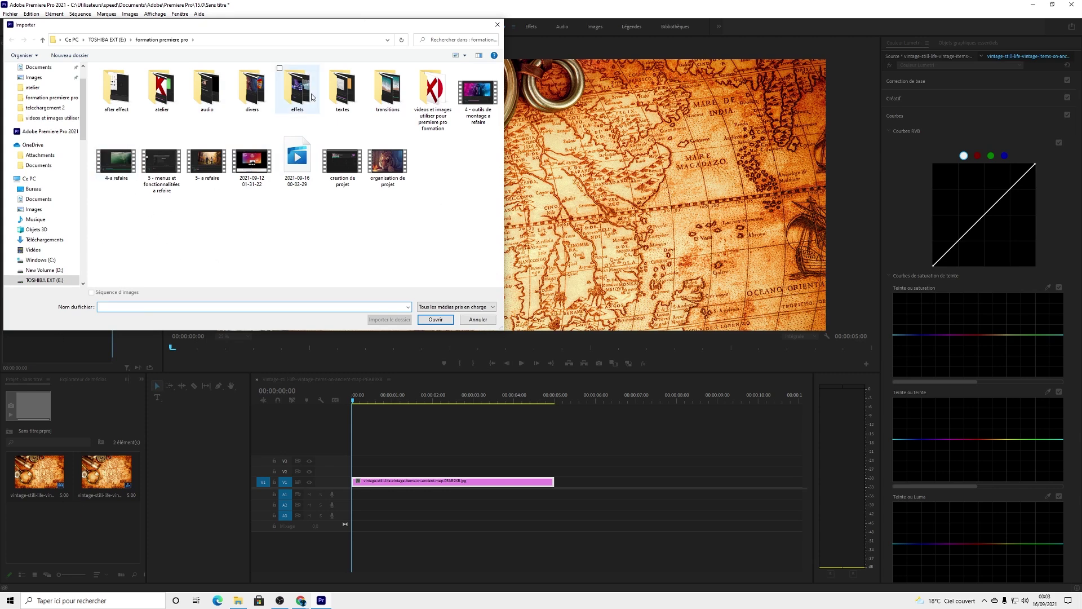
left_click(497, 24)
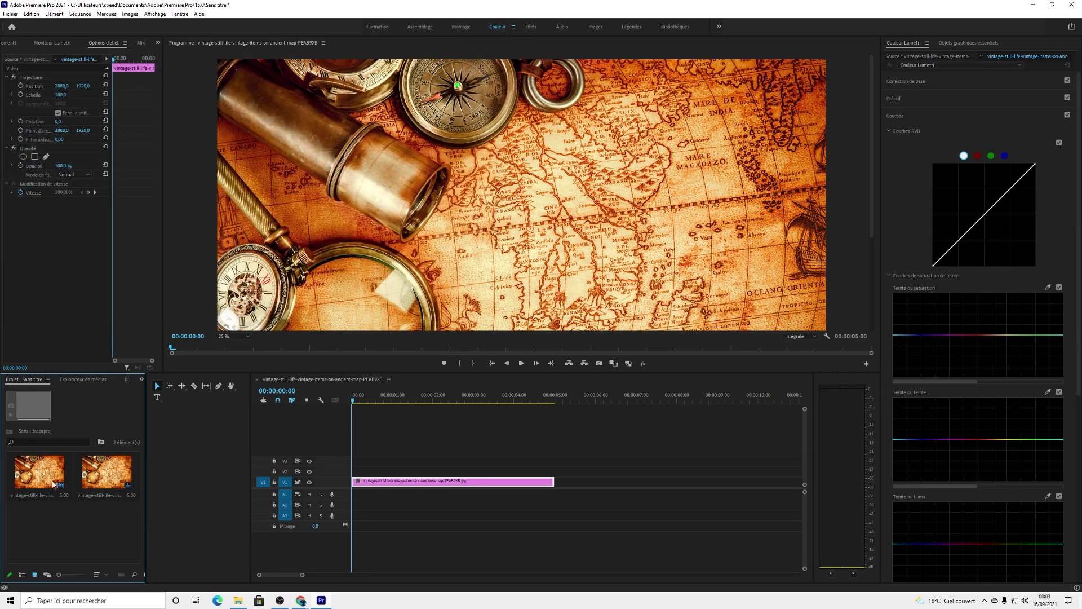
left_click_drag(42, 466, 357, 473)
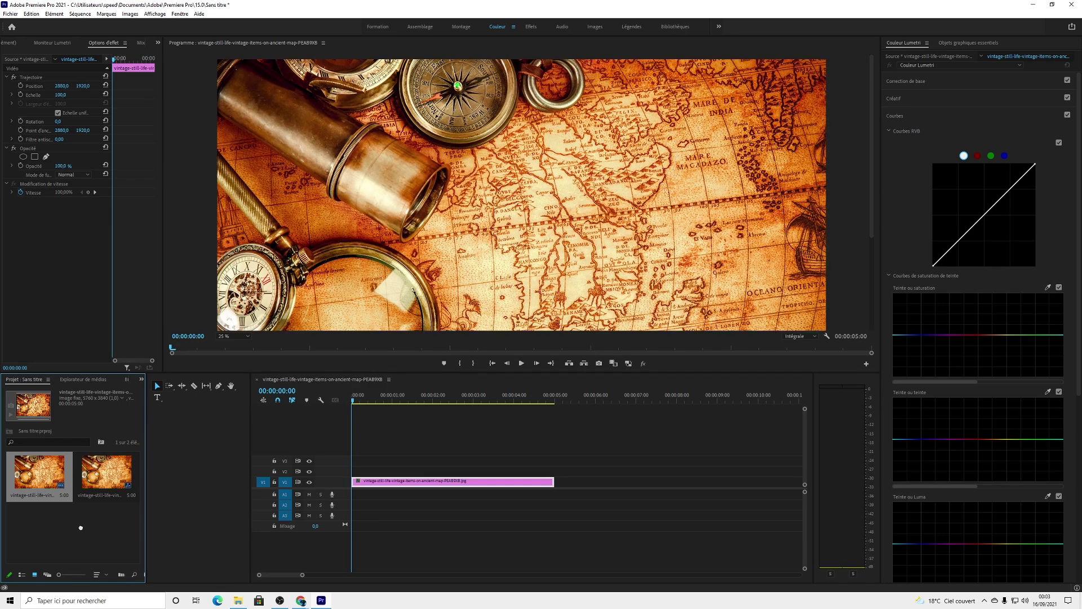
- Create a new transparent video item of 5760 × 3840 at 25 fps with square pixels
left_click_drag(404, 373, 431, 323)
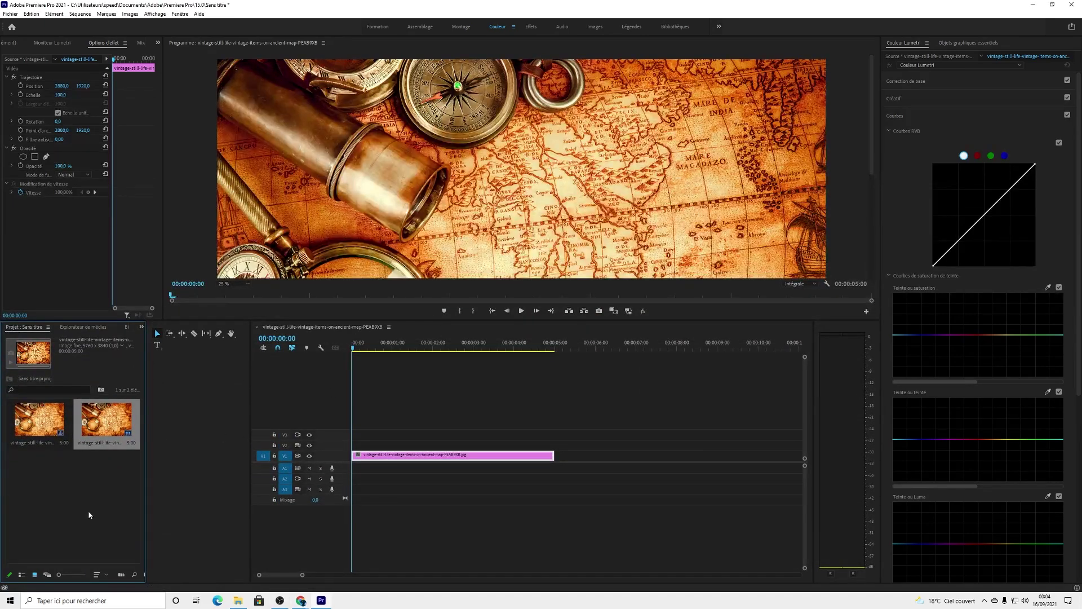
right_click(84, 499)
mouse_move(121, 372)
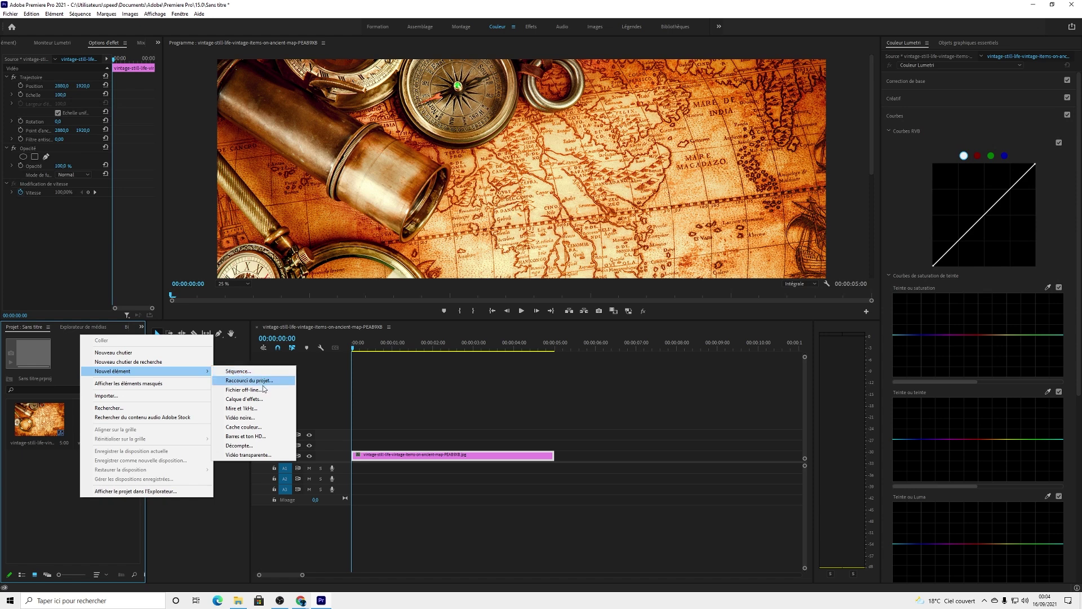
left_click(265, 455)
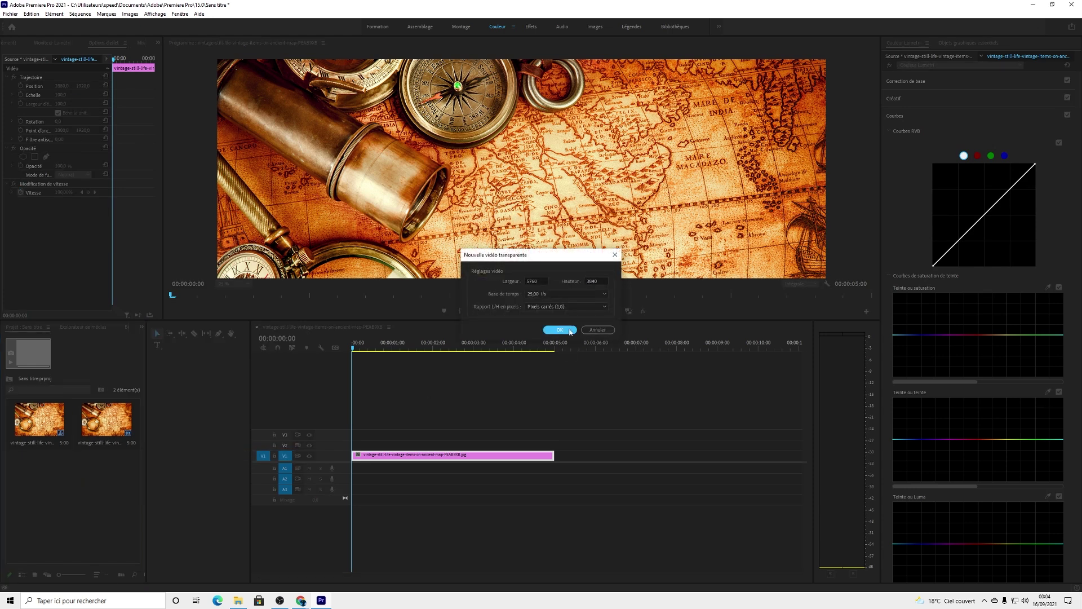
left_click(560, 330)
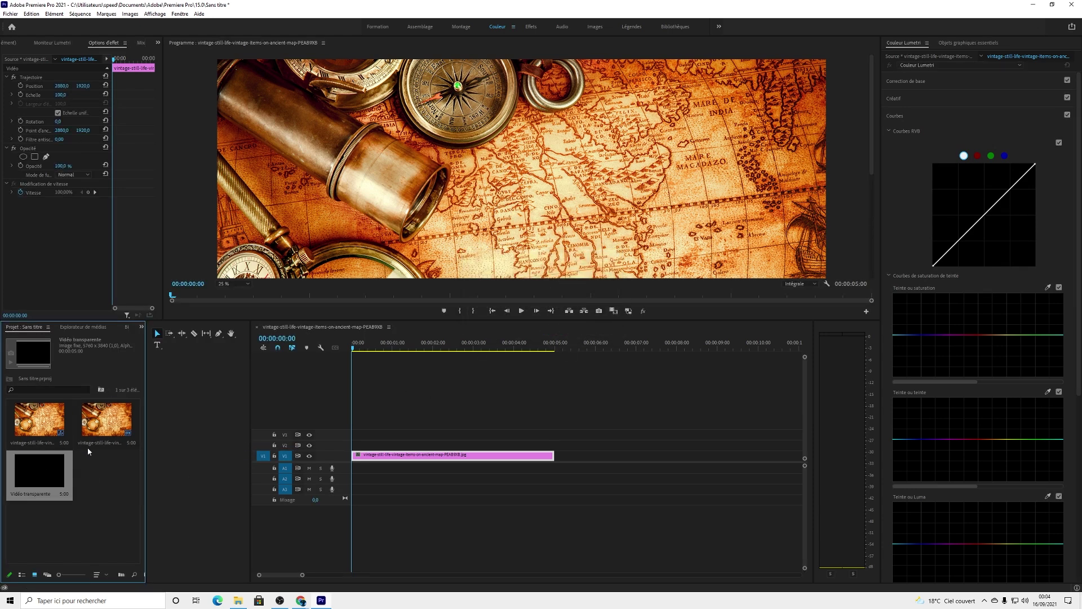
- Place the transparent video on track V2 directly above the map image, aligned to the start of the sequence
right_click(98, 478)
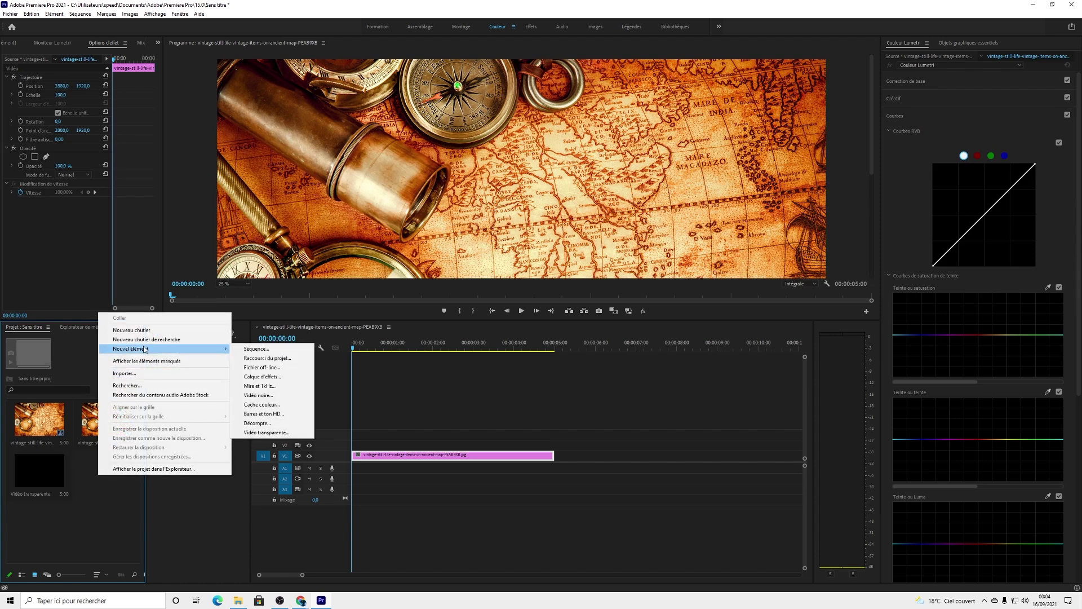
left_click(83, 529)
left_click_drag(56, 470, 354, 448)
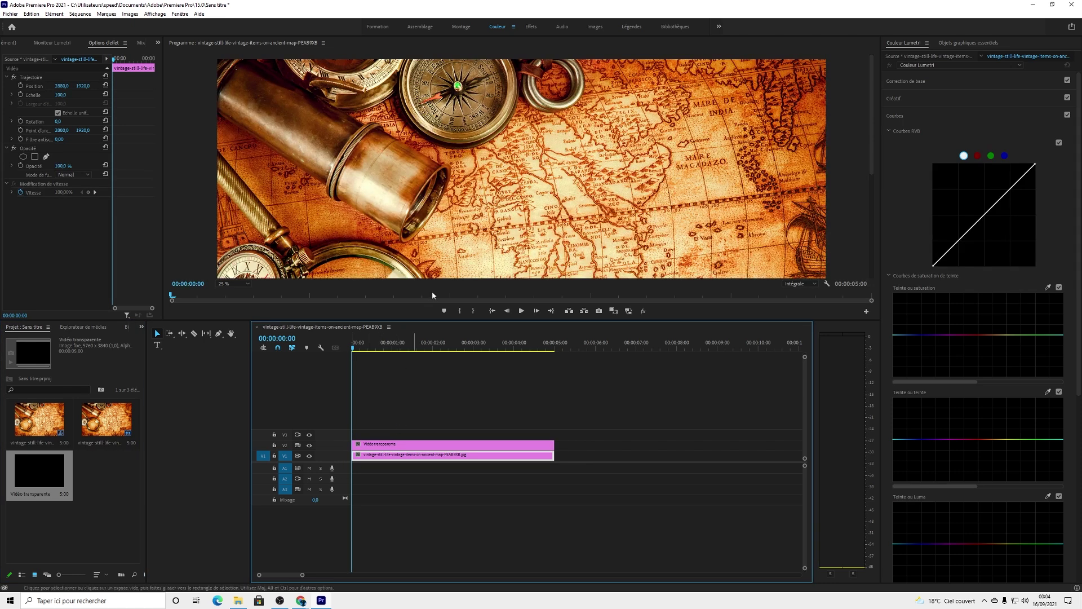
- Search the effects for "tracé" and apply the Tracé dynamique effect to the transparent video clip
left_click_drag(438, 326, 155, 381)
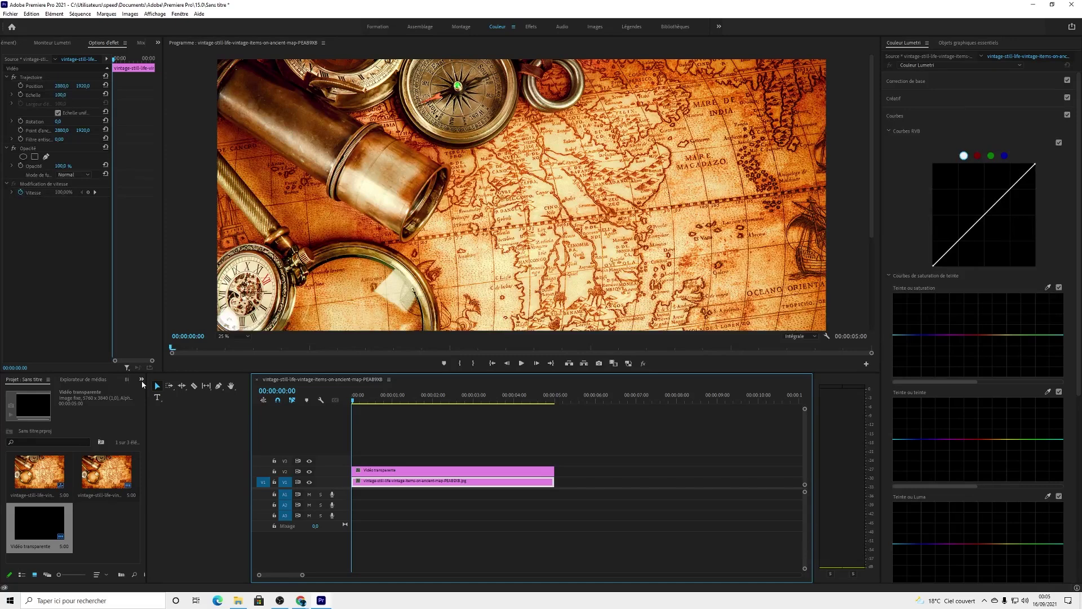
left_click(142, 381)
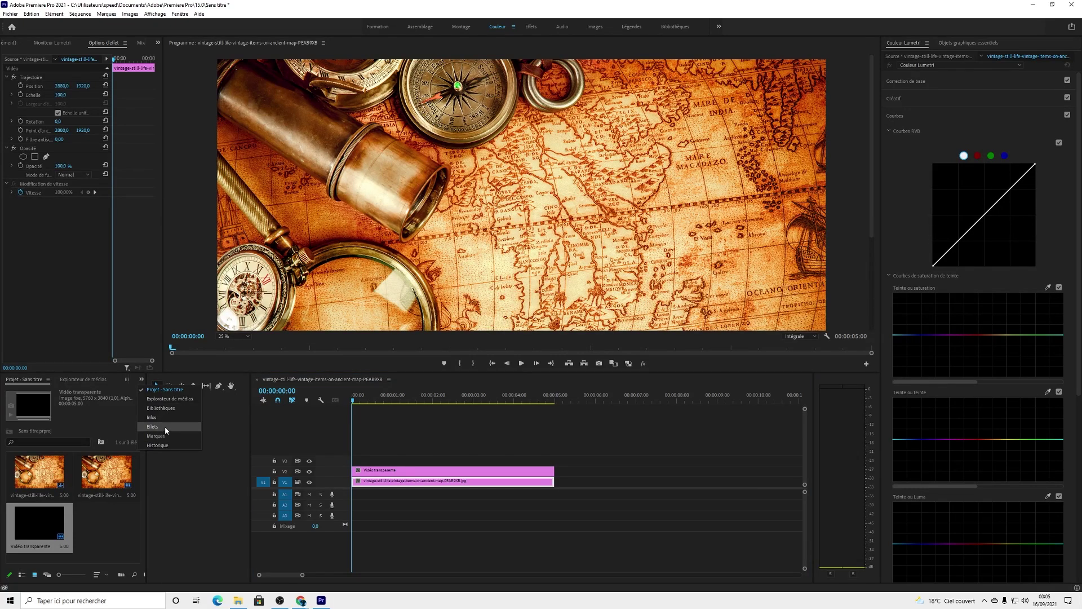
left_click(164, 434)
left_click(46, 390)
type("trcae")
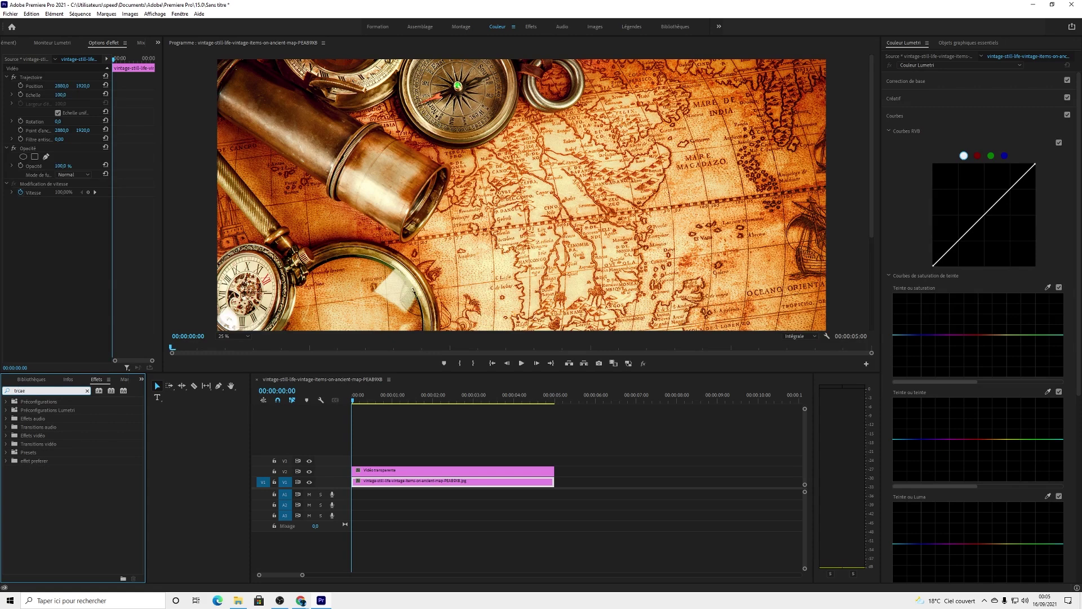
key("BackSpace")
key("BackSpace")
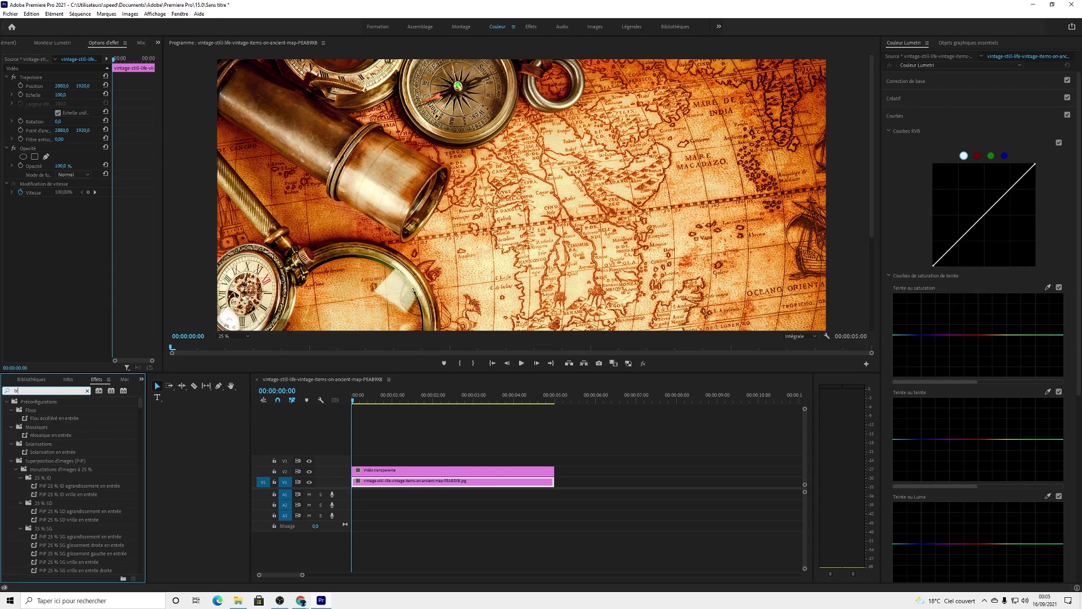
type("ace")
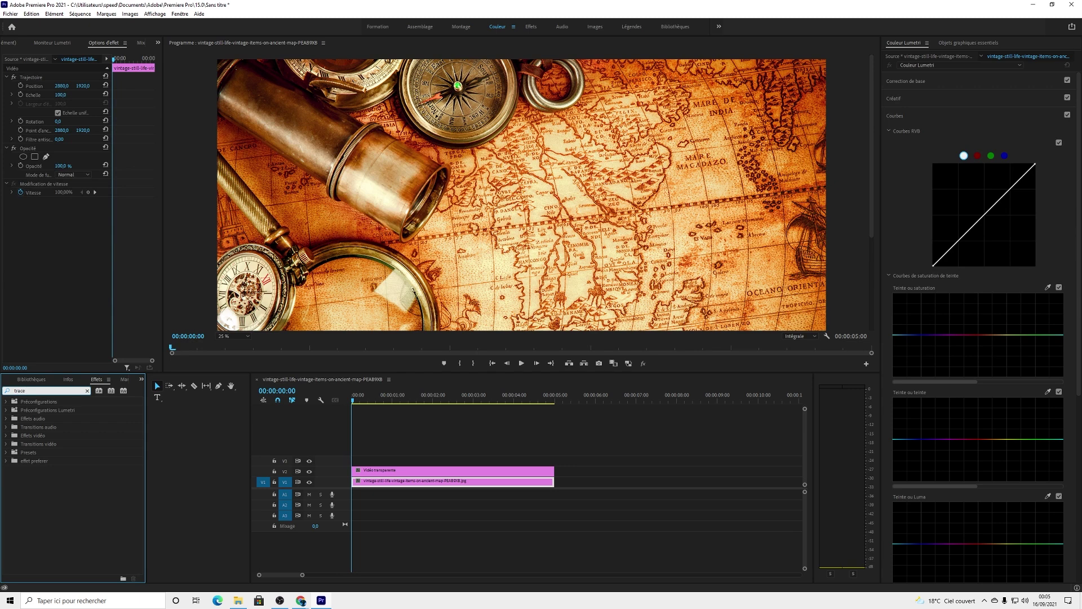
key("BackSpace")
type("é")
left_click_drag(43, 455, 414, 471)
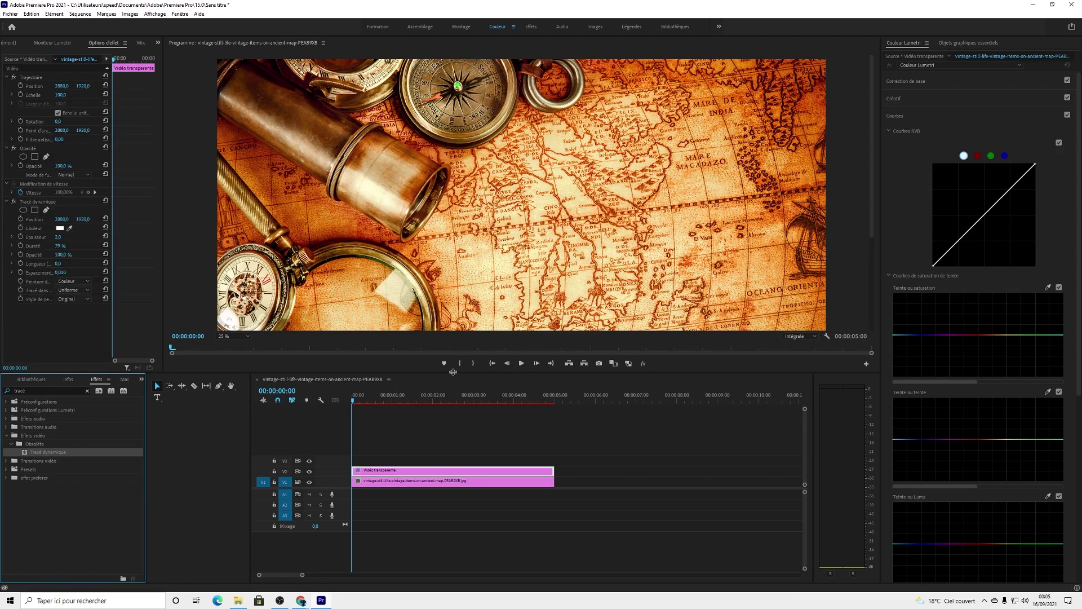
- Enlarge the program preview and select the transparent video clip to show its Tracé dynamique settings
left_click_drag(457, 397, 467, 491)
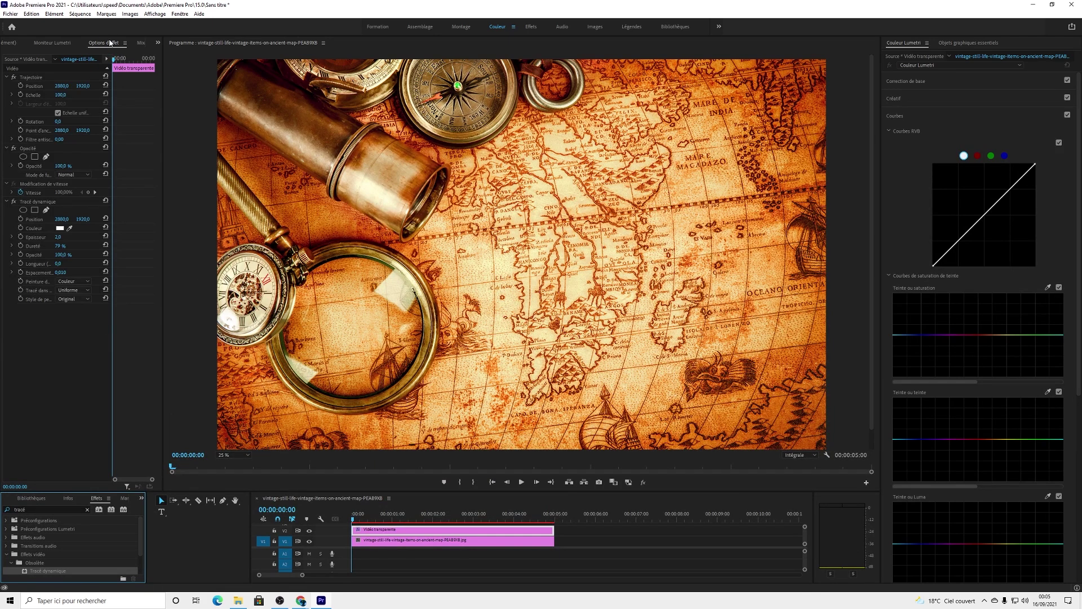
left_click(613, 539)
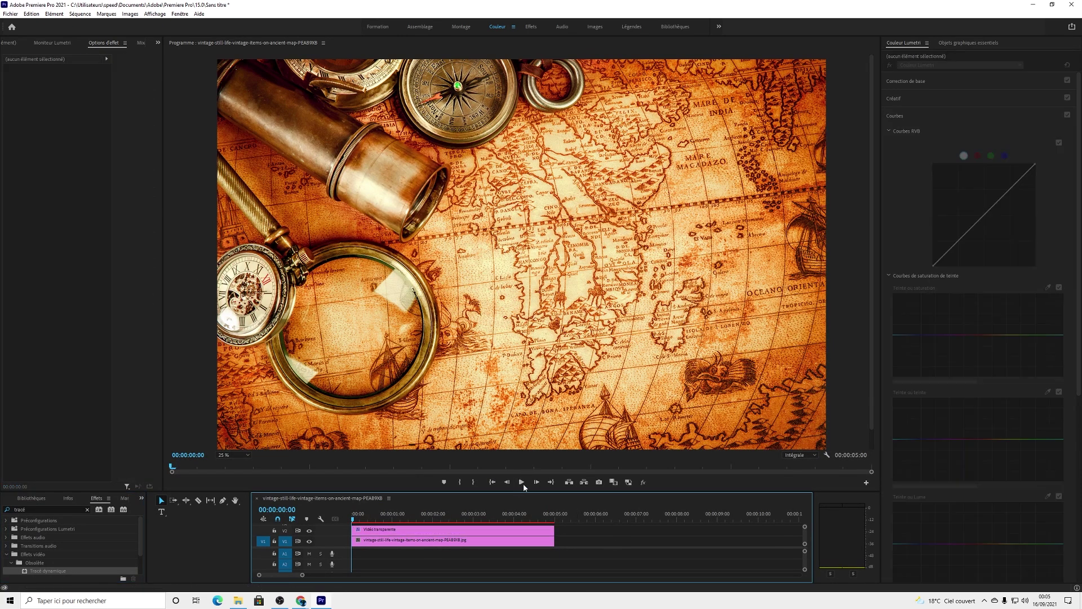
left_click(417, 532)
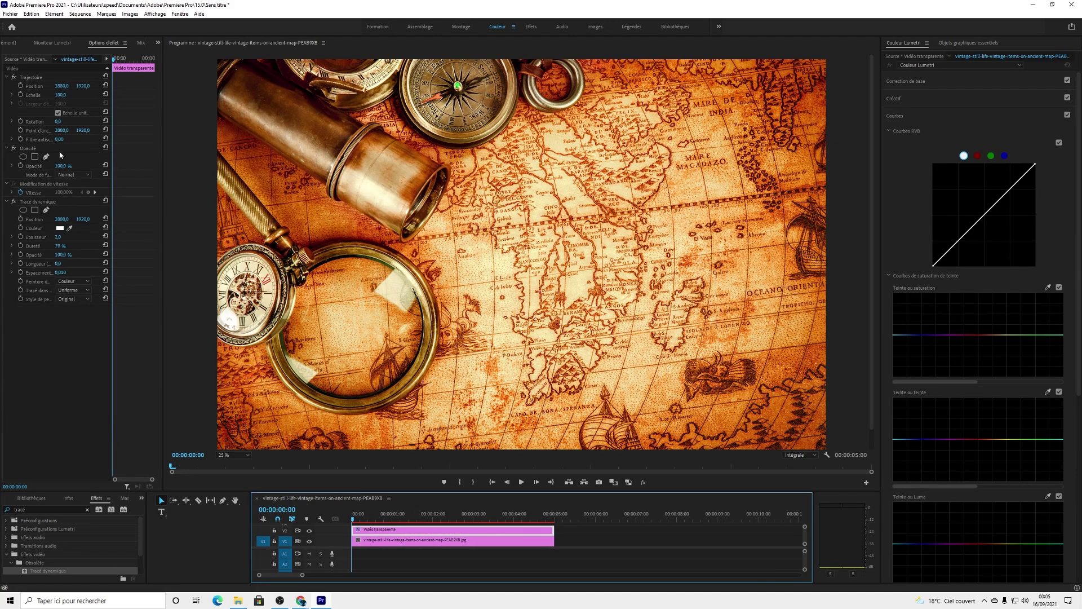
left_click(157, 43)
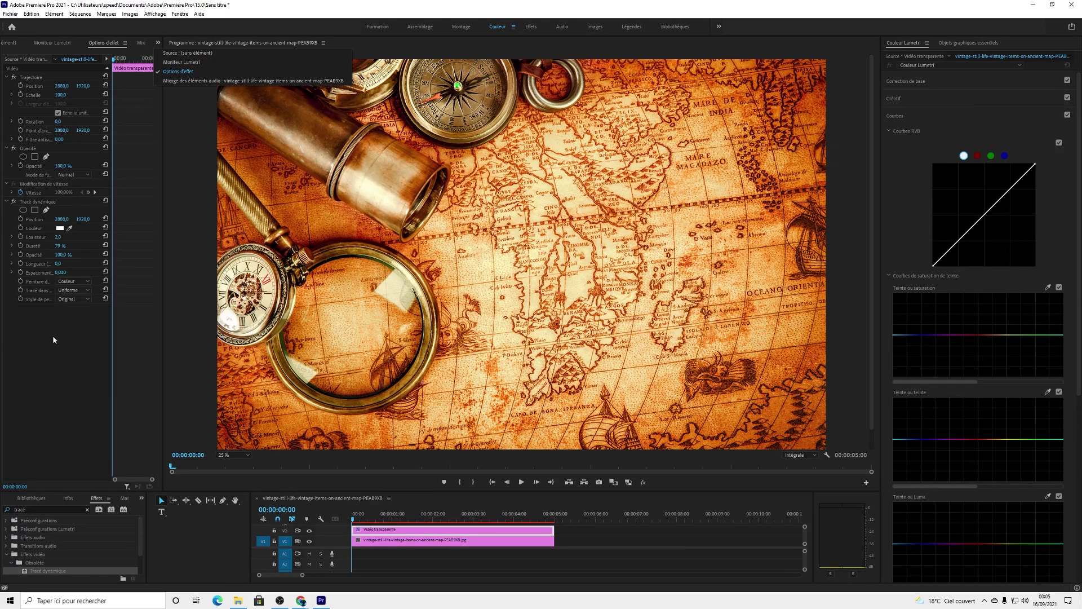
left_click(139, 257)
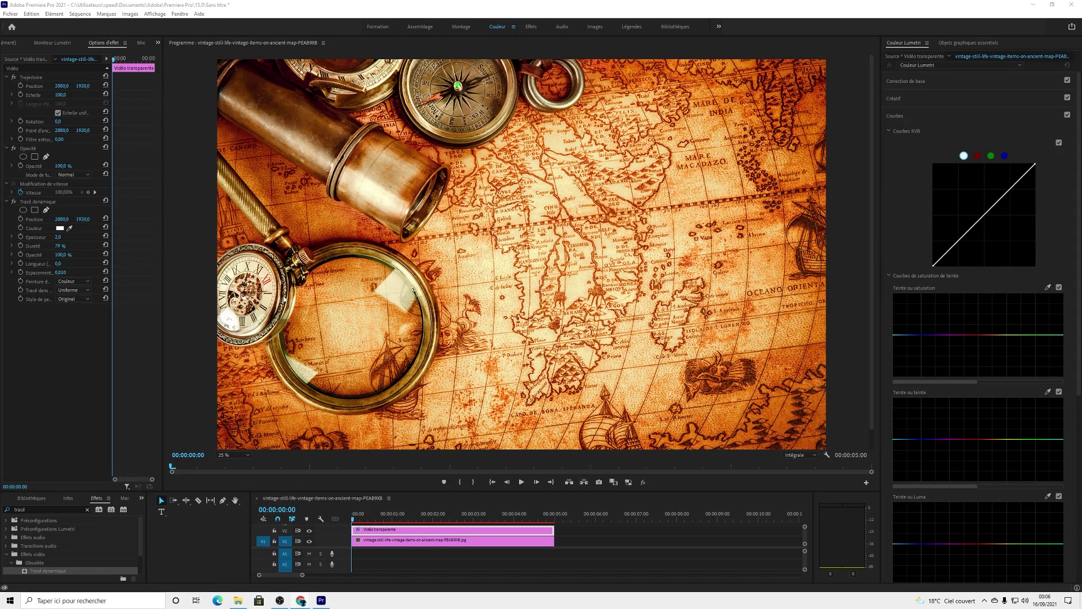
- Move the Tracé dynamique brush point to just below the magnifying glass and enable Position keyframing at 00:00:00:00
left_click(32, 221)
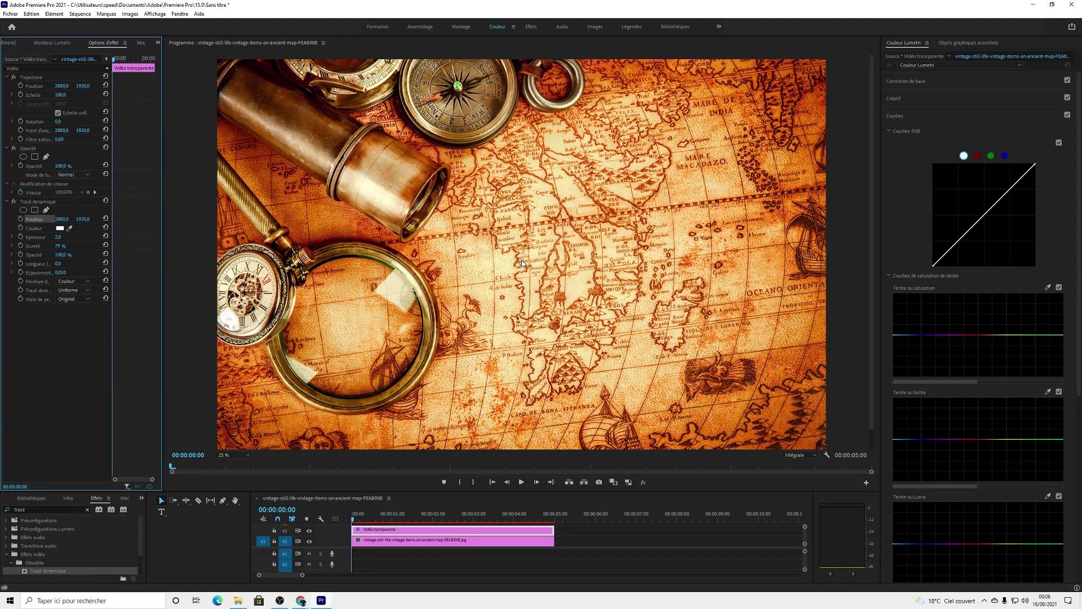
left_click_drag(522, 262, 424, 417)
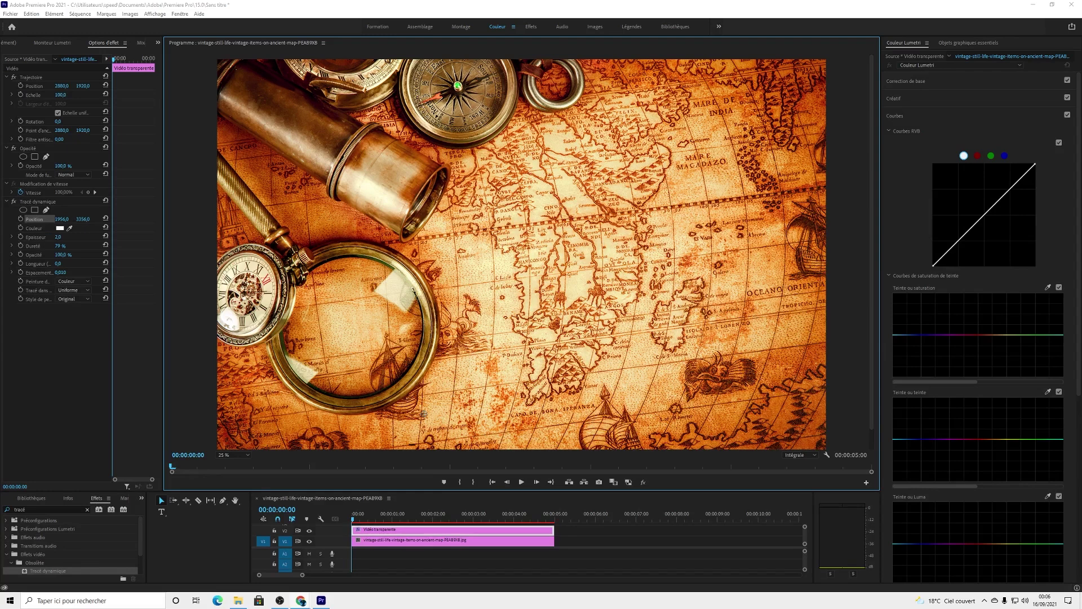
left_click(20, 219)
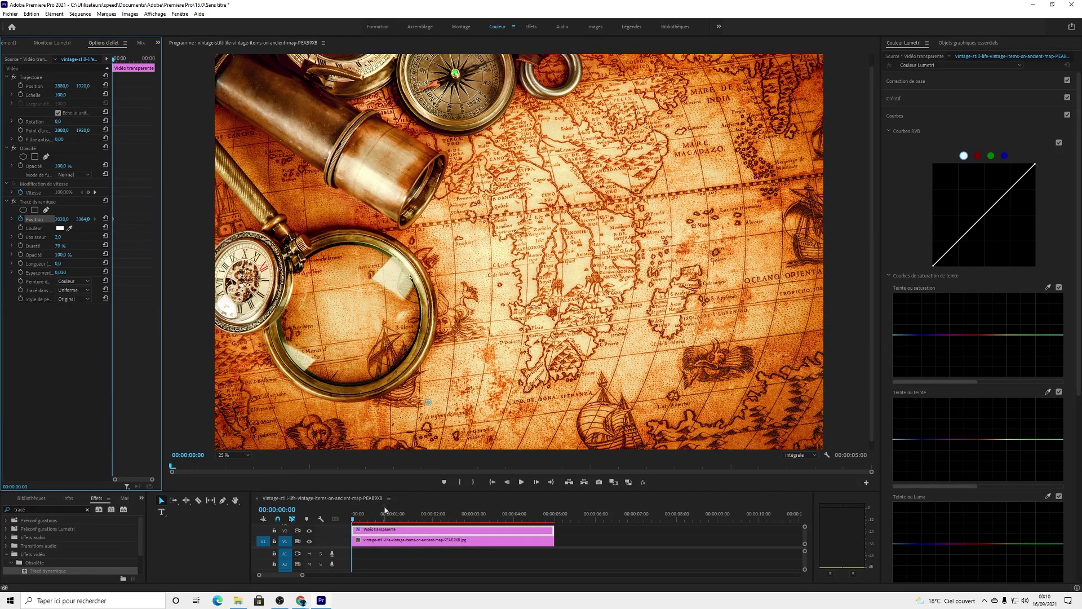
- Add brush Position keyframes at 00:00:01:00 and 00:00:02:00, extending the route rightward along the map's lower part past the ship
left_click_drag(353, 520, 393, 522)
left_click(433, 404)
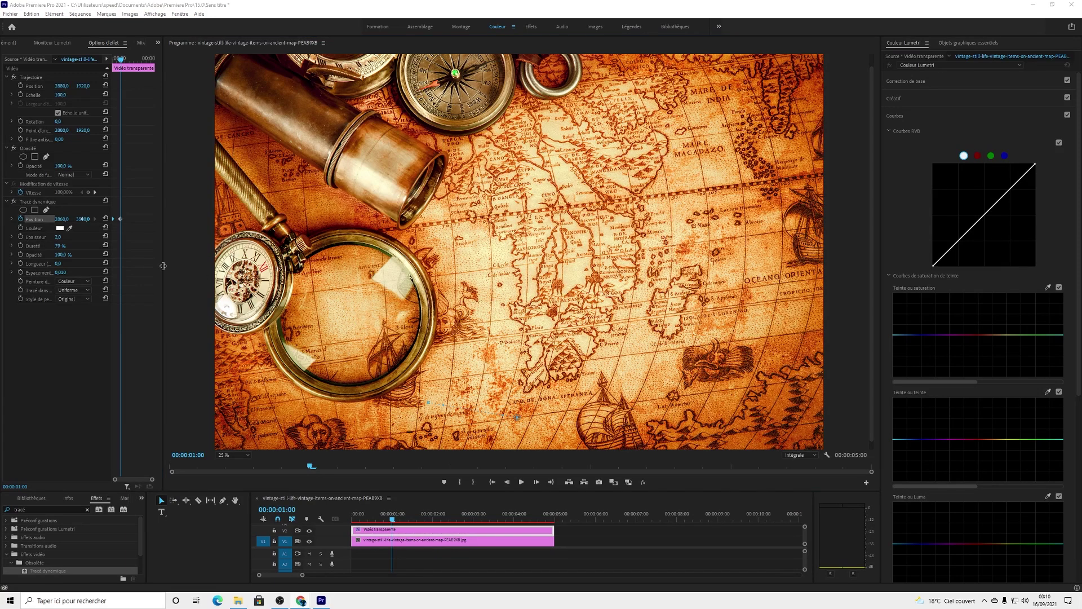
left_click_drag(393, 518, 434, 521)
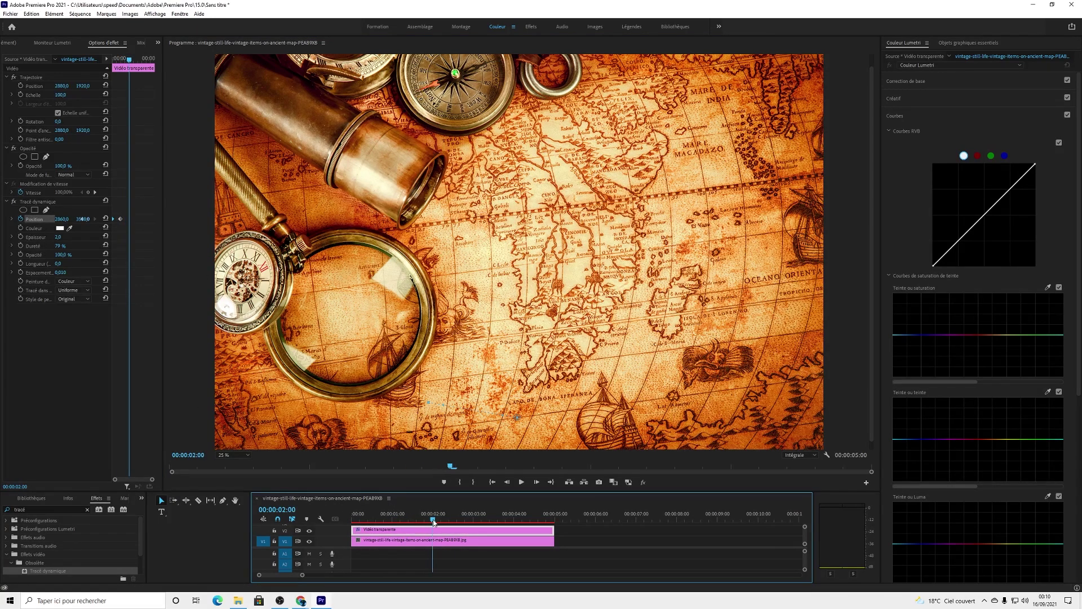
left_click(517, 416)
left_click_drag(580, 392, 603, 360)
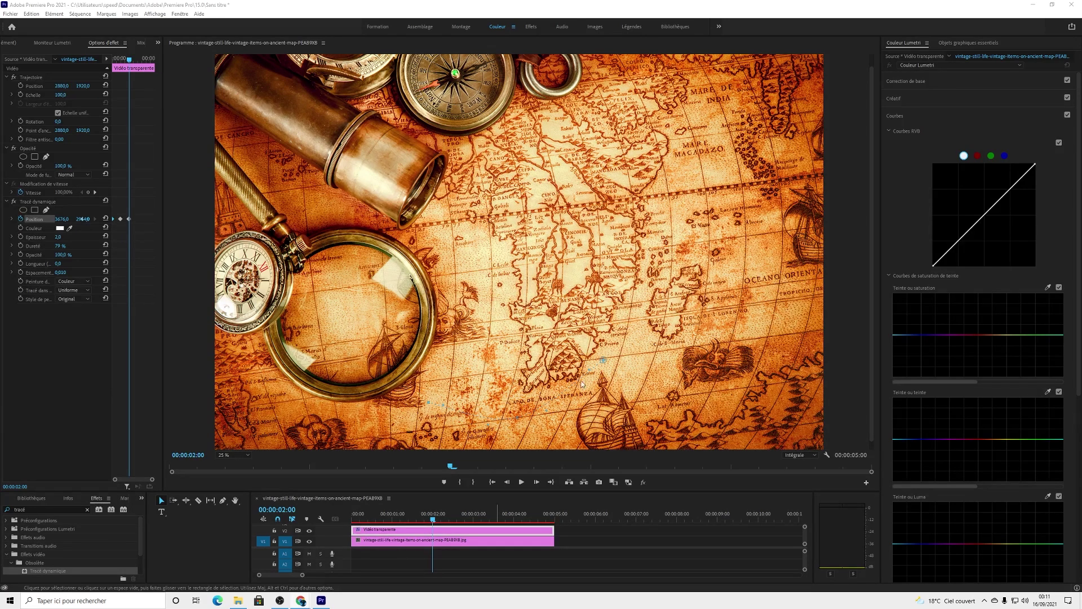
- Add brush Position keyframes at 00:00:02:24 and 00:00:04:01, leading the route up the map to the "MARE MACADAZO" label
left_click_drag(434, 519, 472, 519)
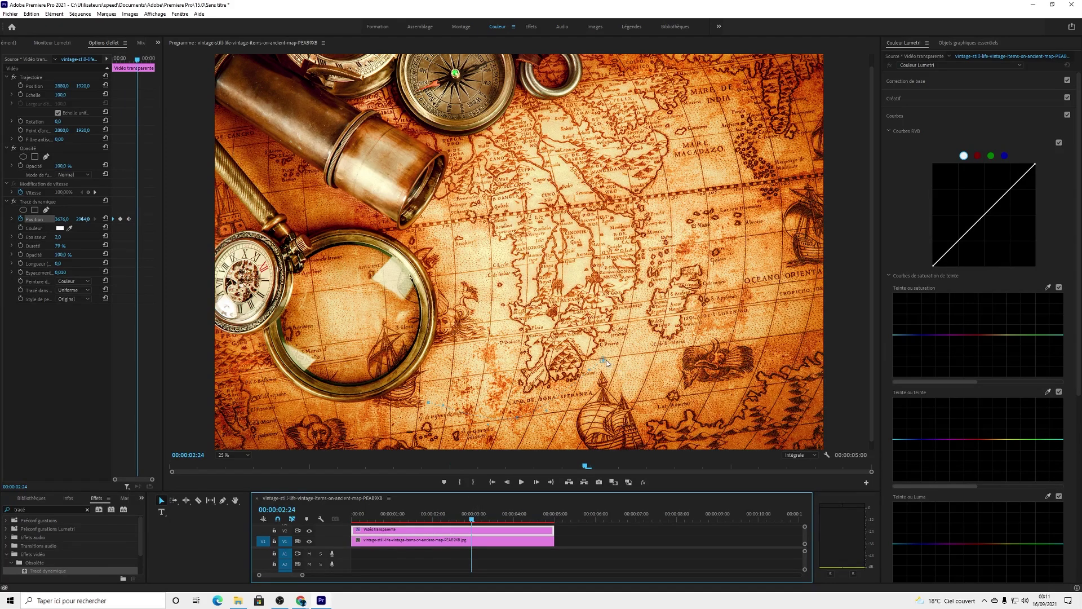
left_click_drag(604, 358, 605, 358)
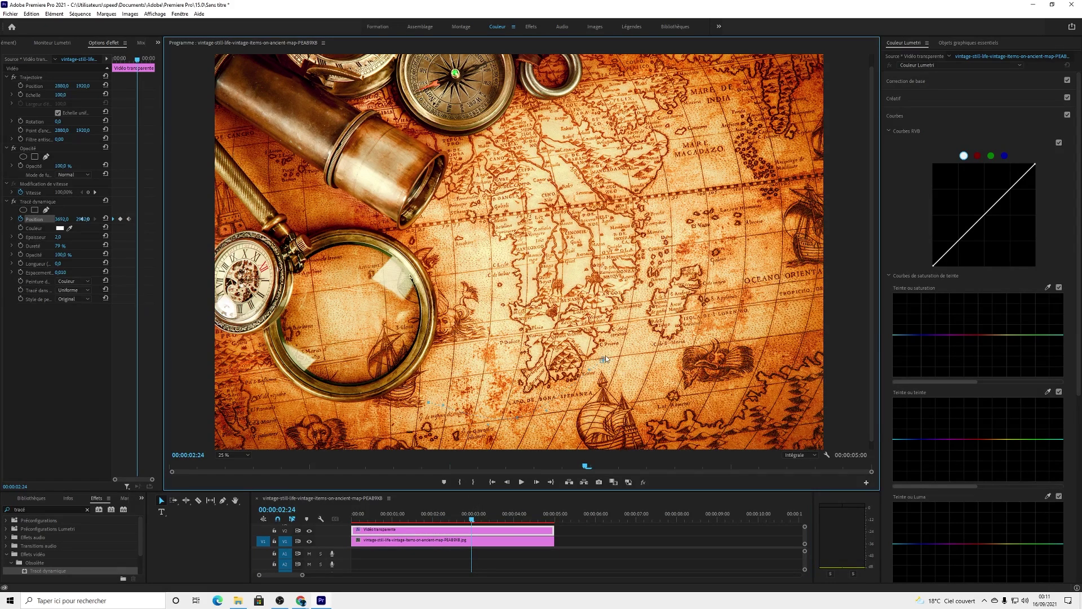
left_click_drag(647, 279, 640, 296)
left_click_drag(476, 522, 516, 525)
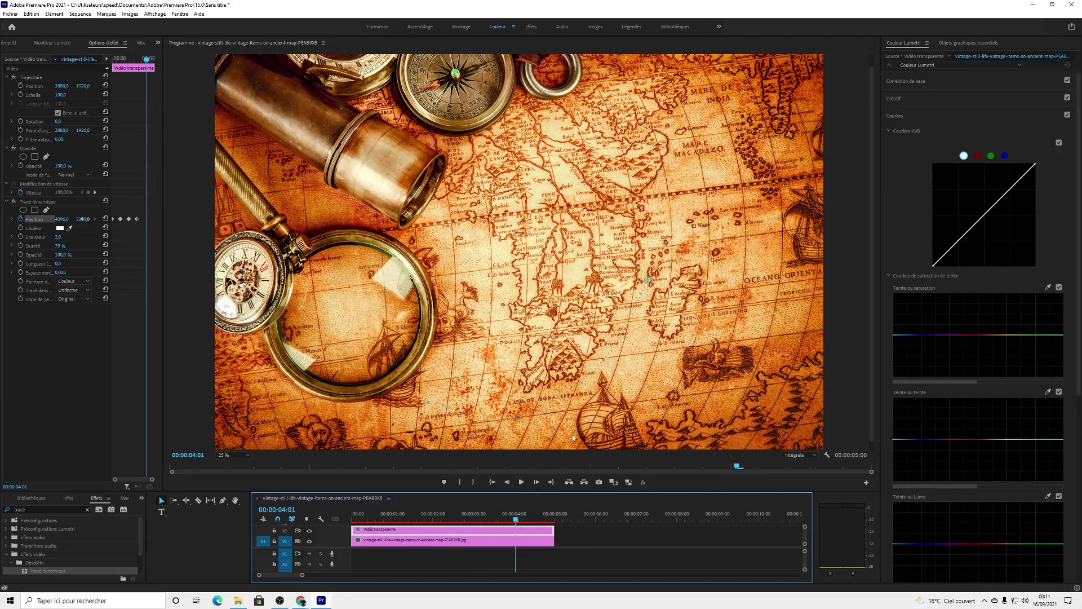
left_click_drag(648, 278, 684, 194)
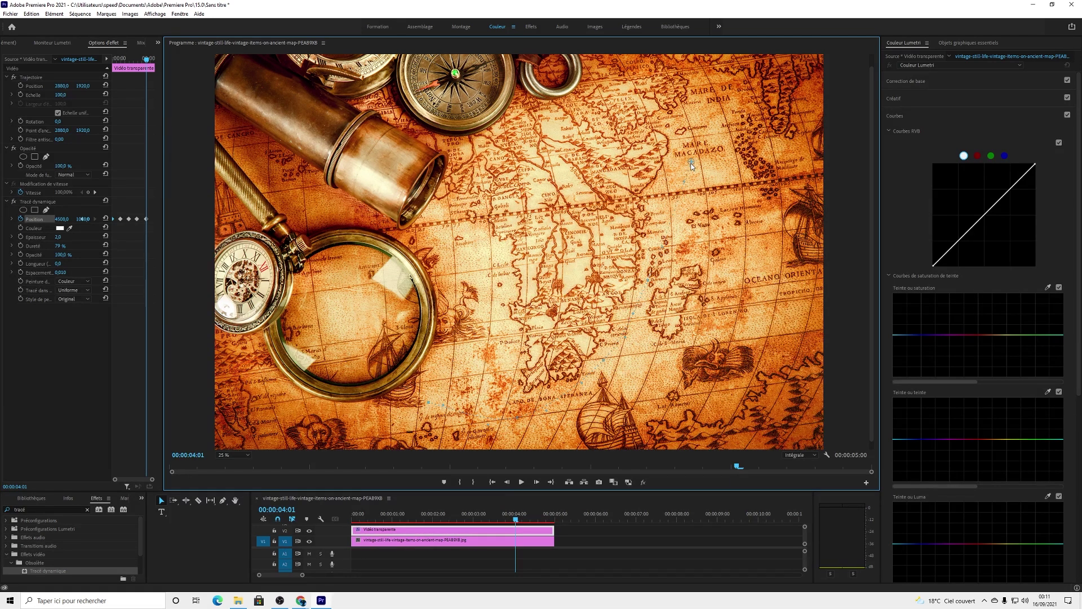
- Extend both timeline clips to 00:00:07:10 and add a brush Position keyframe at 00:00:05:01, moving the point above the "MARE MACADAZO" label
left_click_drag(516, 519, 651, 533)
left_click_drag(556, 541, 651, 542)
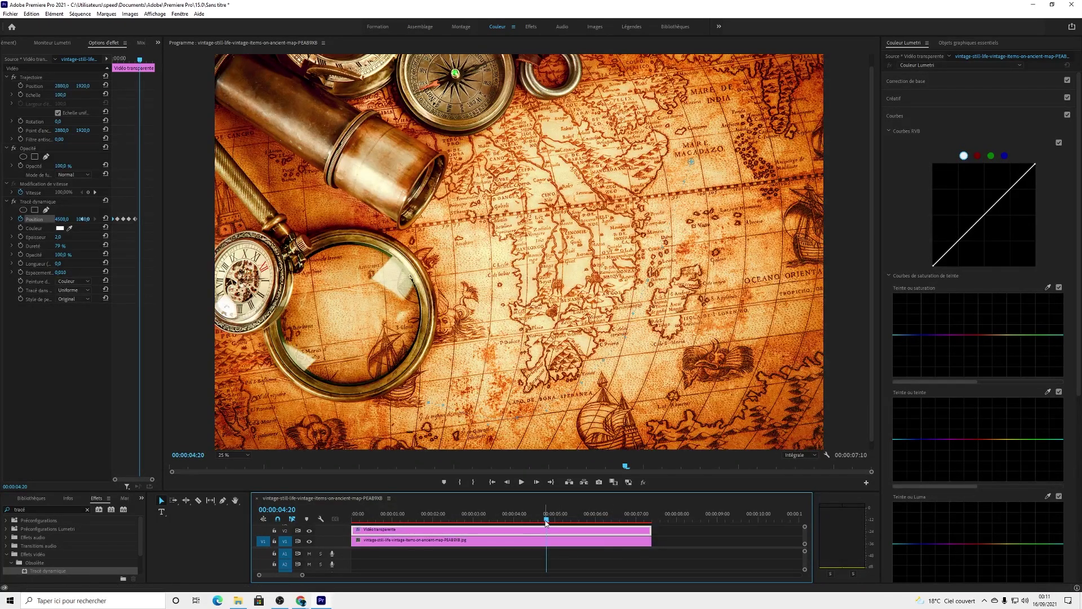
left_click_drag(547, 520, 555, 521)
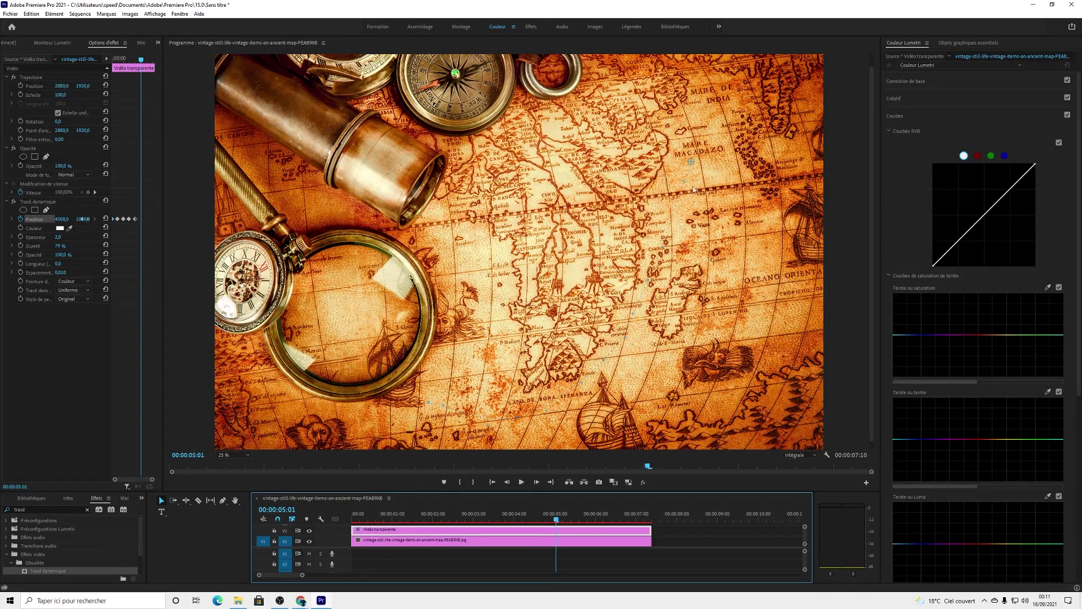
left_click_drag(693, 161, 678, 124)
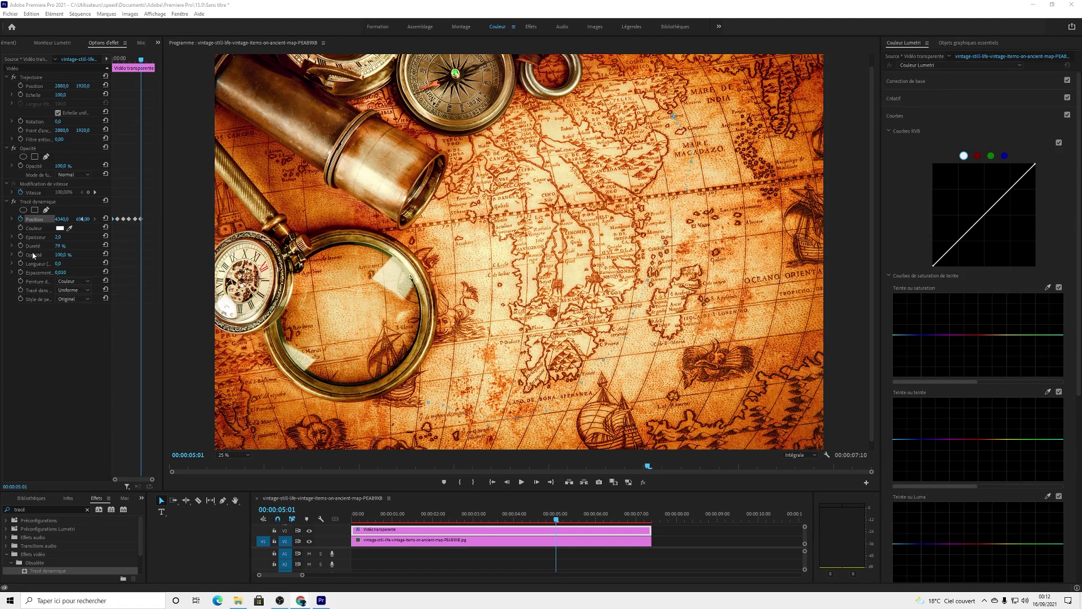
- Set the Tracé dynamique brush's Epaisseur to 20 and its Couleur to dark red 5C1515
left_click(57, 237)
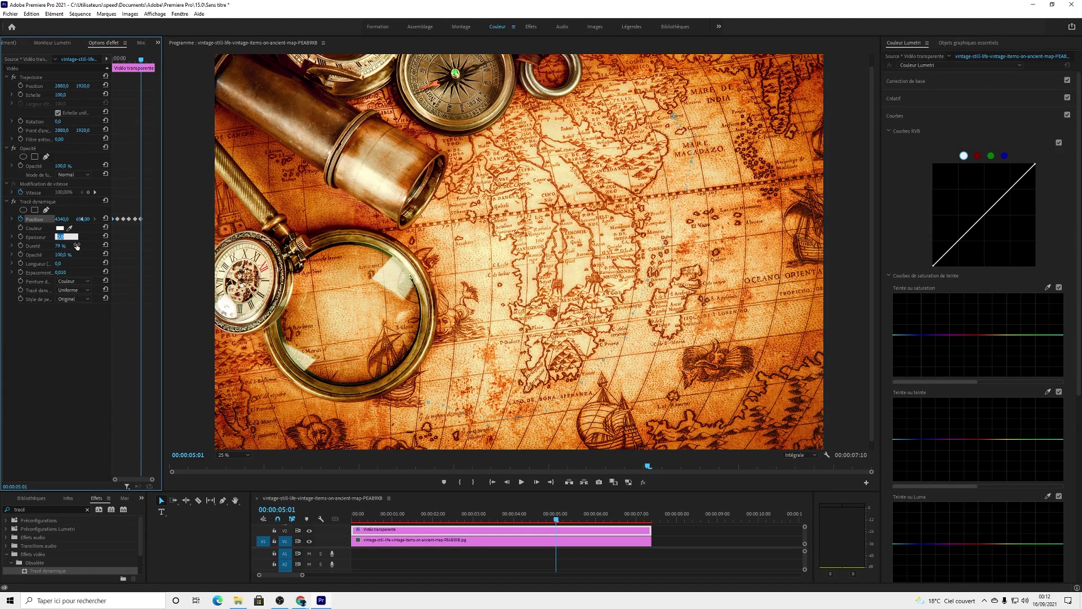
key("Return")
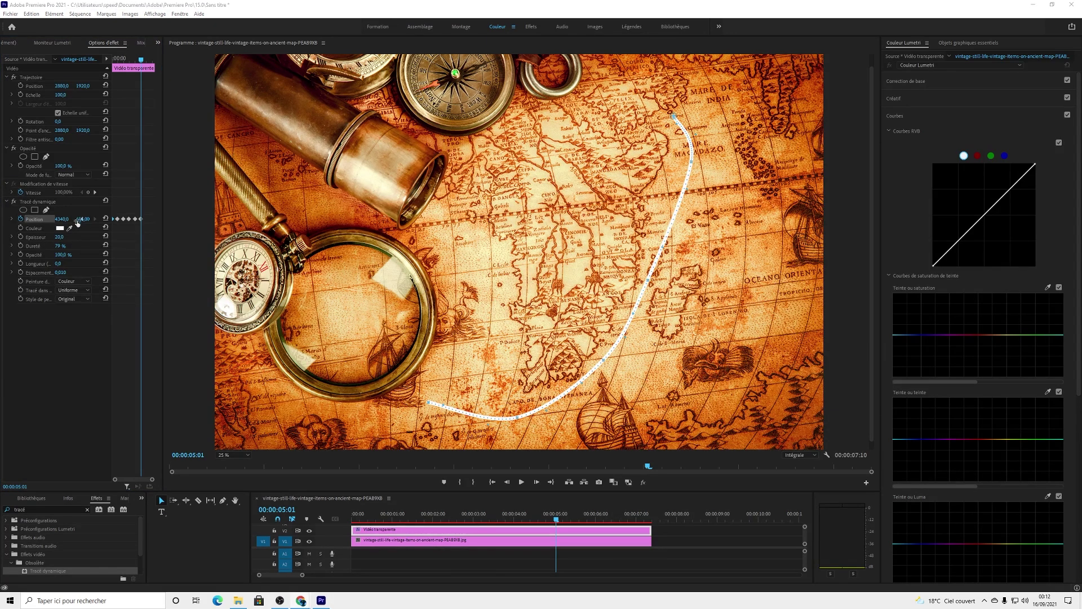
left_click(60, 228)
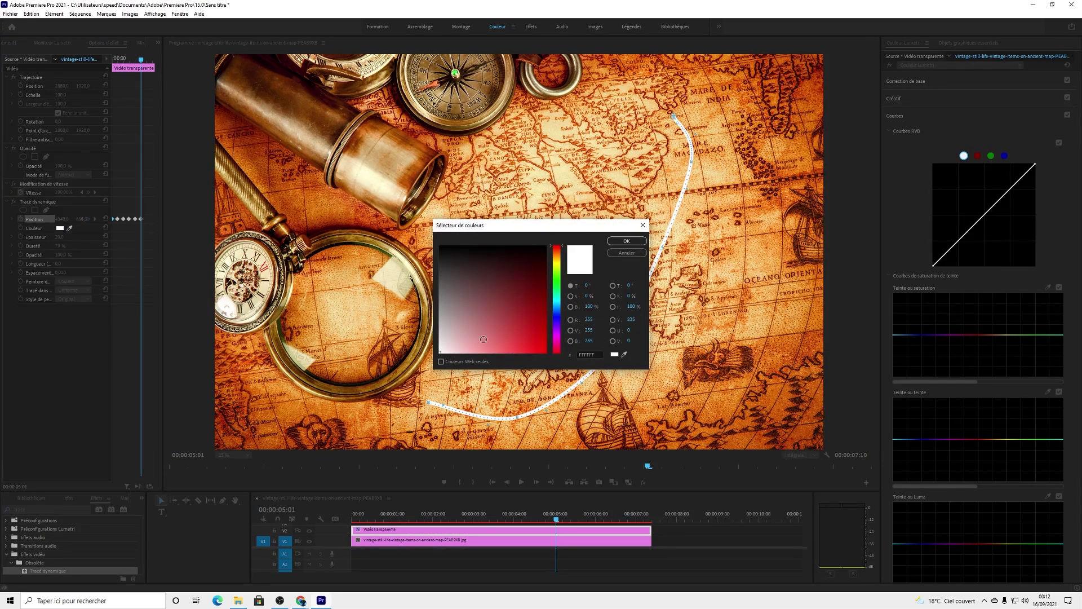
left_click(517, 329)
left_click(627, 240)
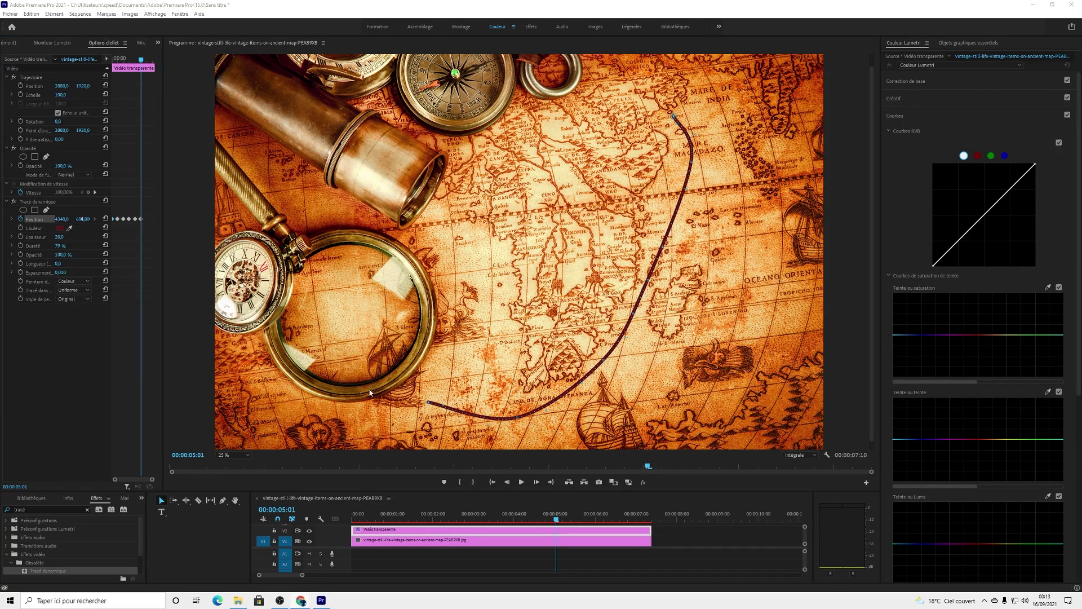
- Change the Tracé dynamique brush's Couleur to bright red E90E22
left_click(59, 228)
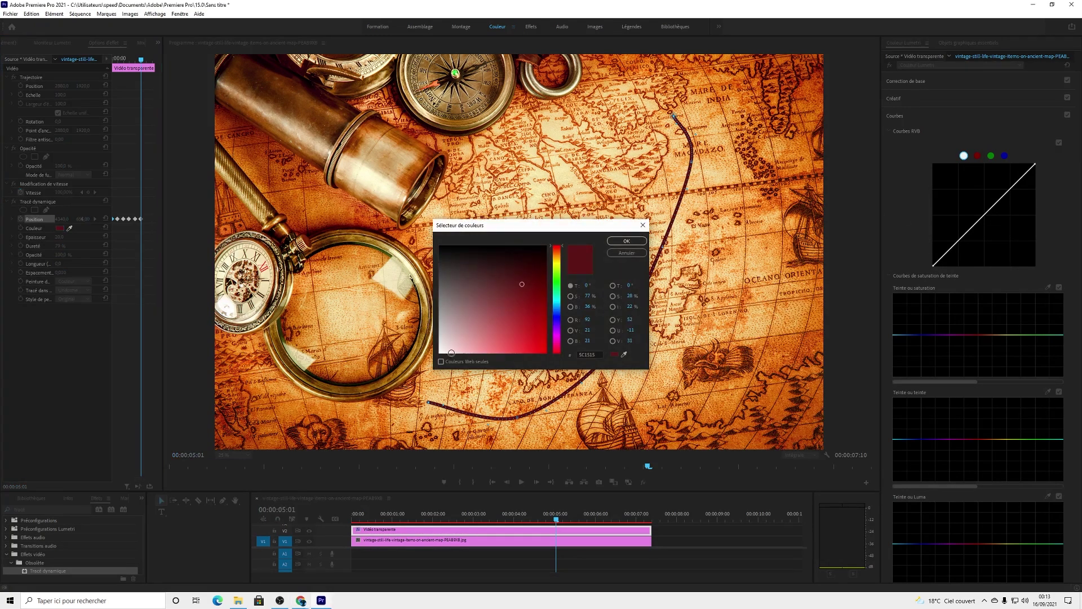
left_click(495, 347)
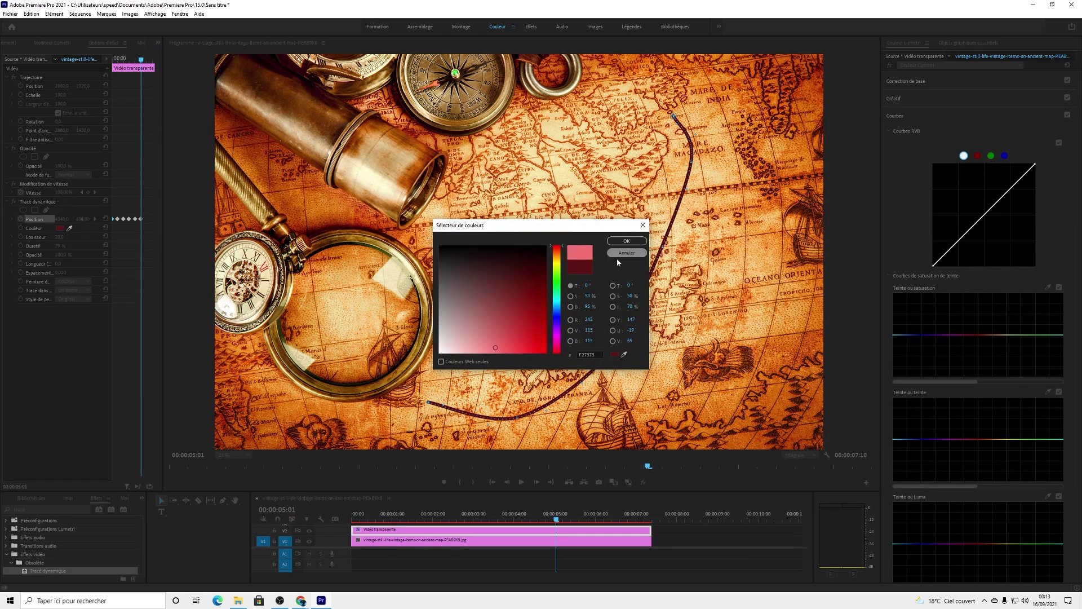
left_click_drag(518, 349, 540, 343)
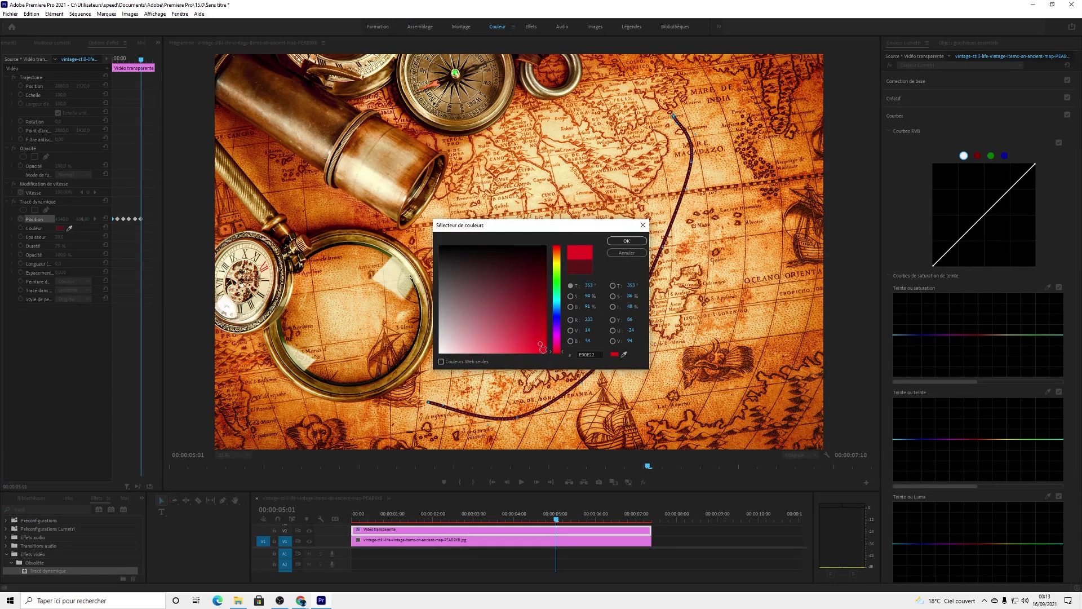
left_click(627, 241)
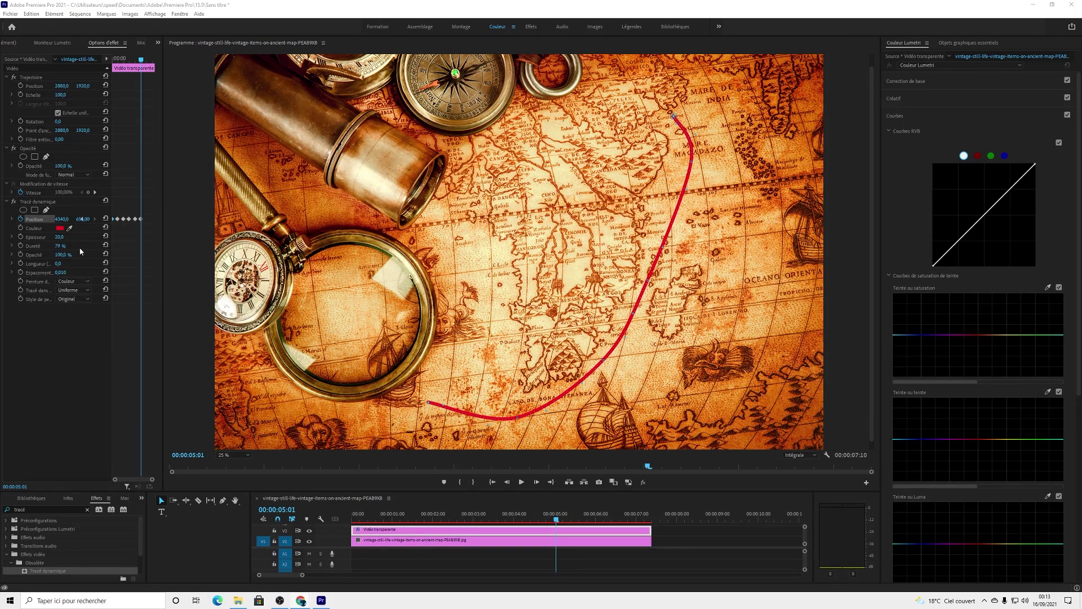
- Set the brush's Espacement to 0,180 so the route is drawn as separate dots
left_click(60, 273)
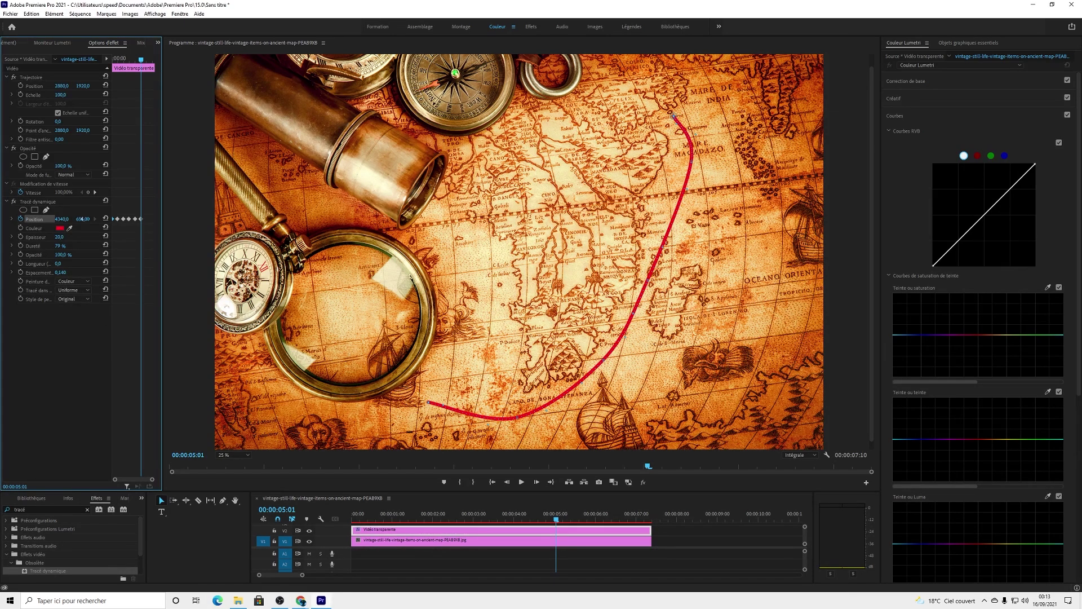
left_click_drag(61, 273, 66, 273)
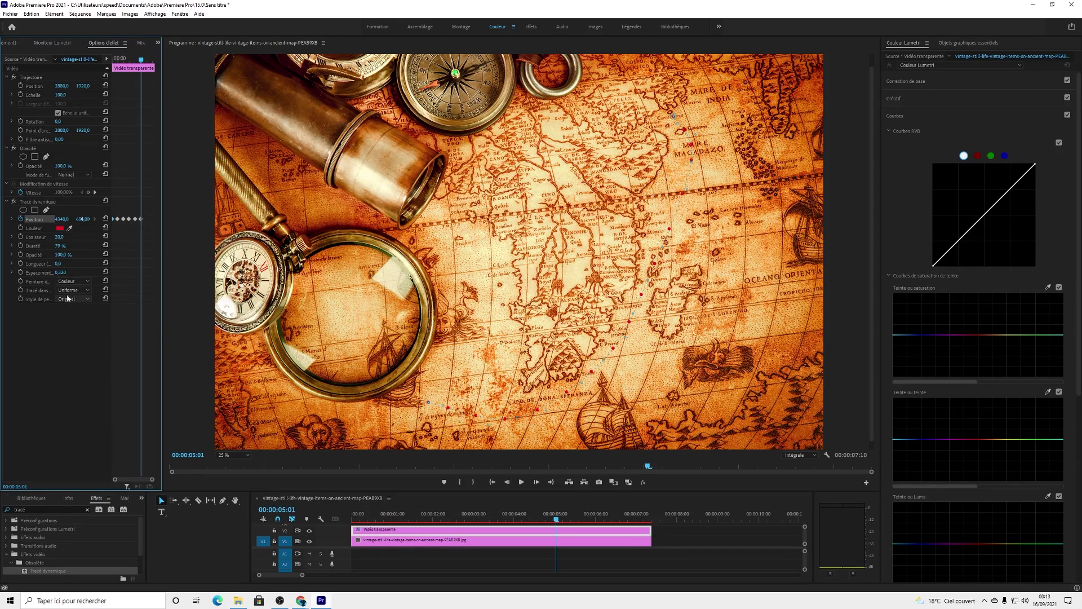
left_click_drag(61, 272, 42, 273)
- Render and play the sequence preview, and return the playhead to 00:00:00:00
left_click(578, 499)
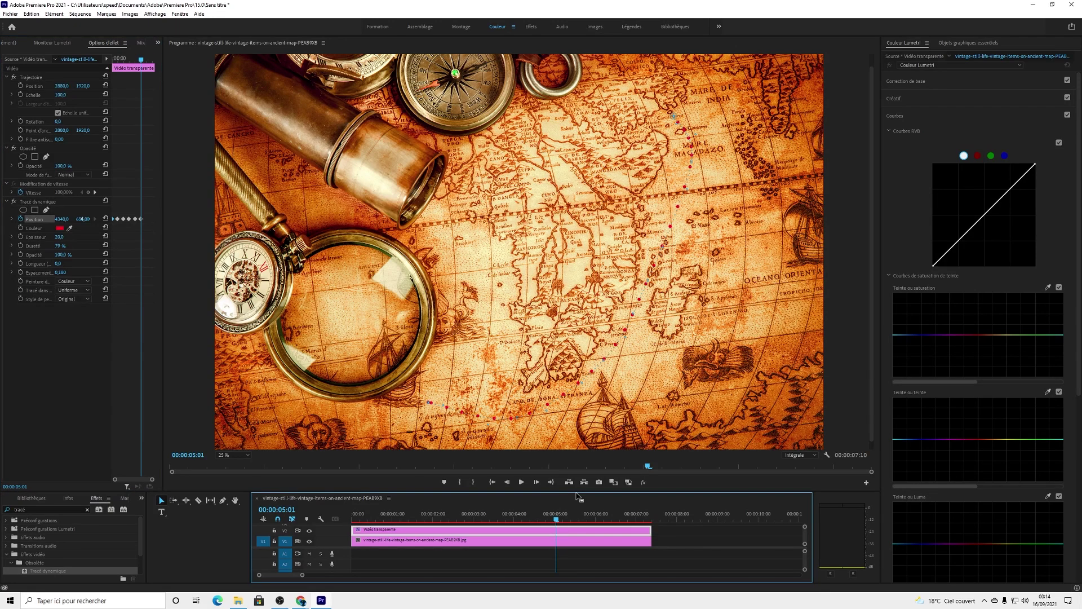
key("Return")
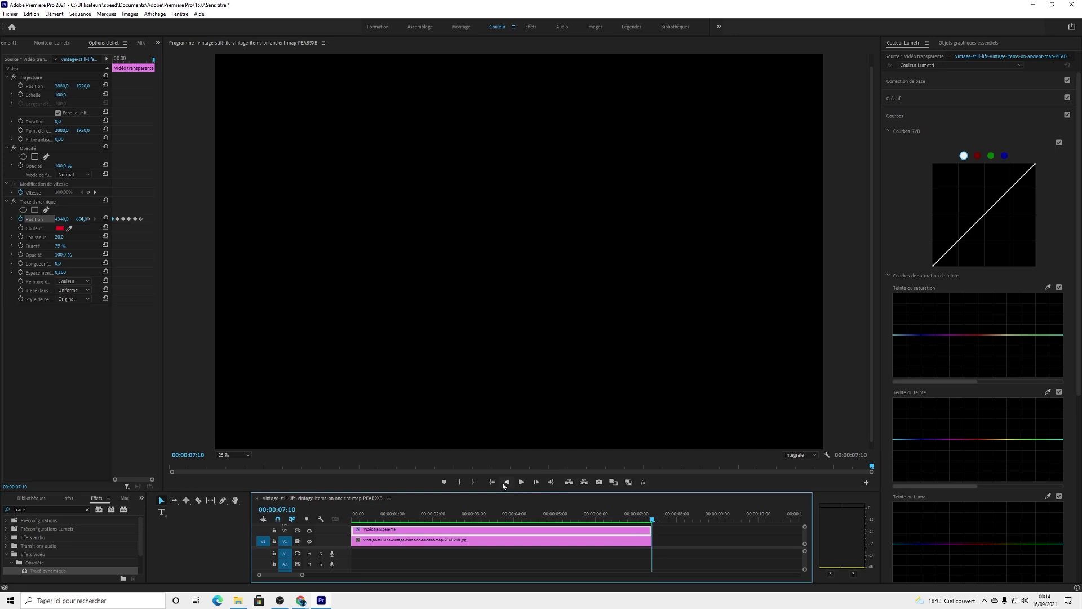
left_click(492, 482)
left_click(492, 482)
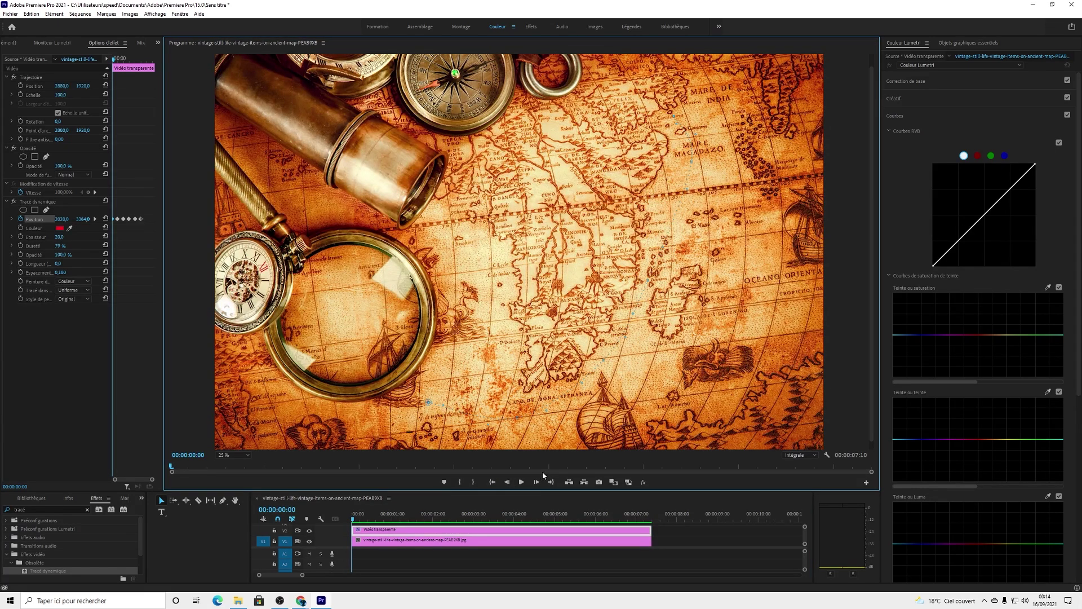
- Set the brush's Epaisseur to 40, render the sequence and play the dotted route from the start
left_click(61, 237)
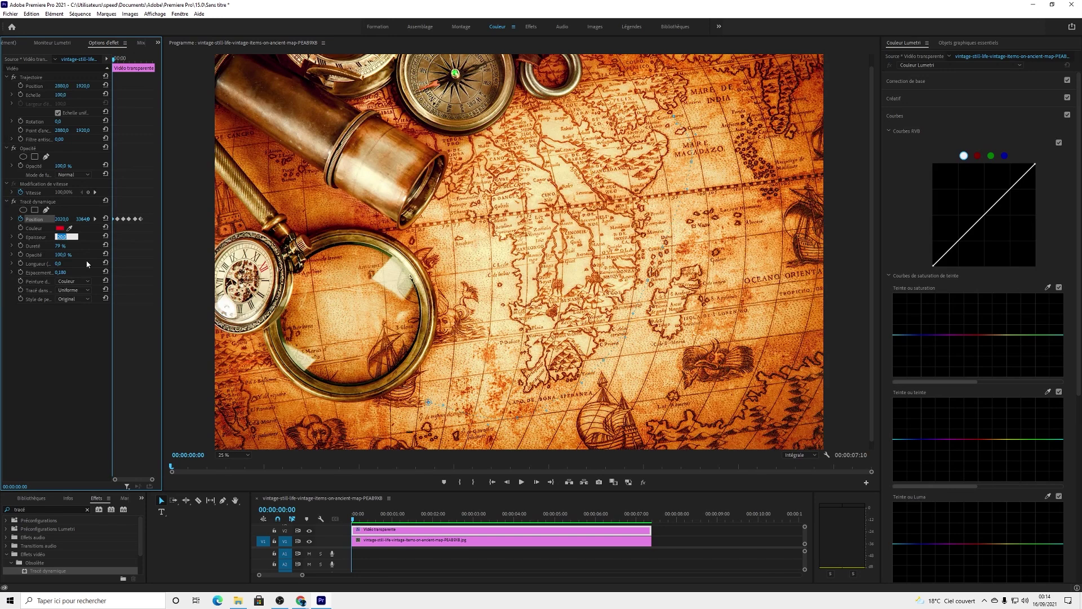
key("BackSpace")
key("Return")
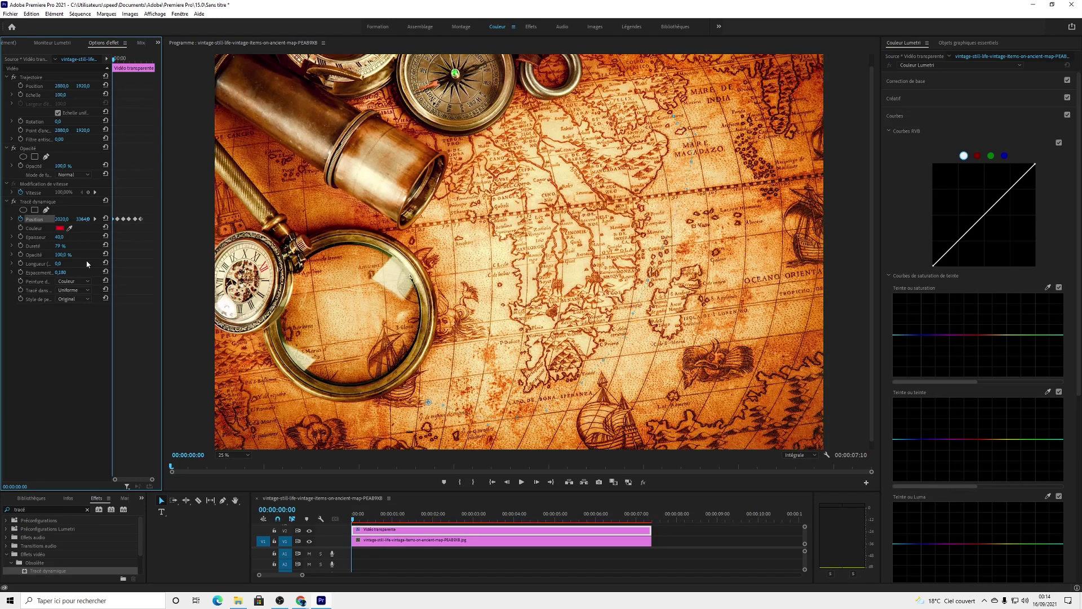
key("Return")
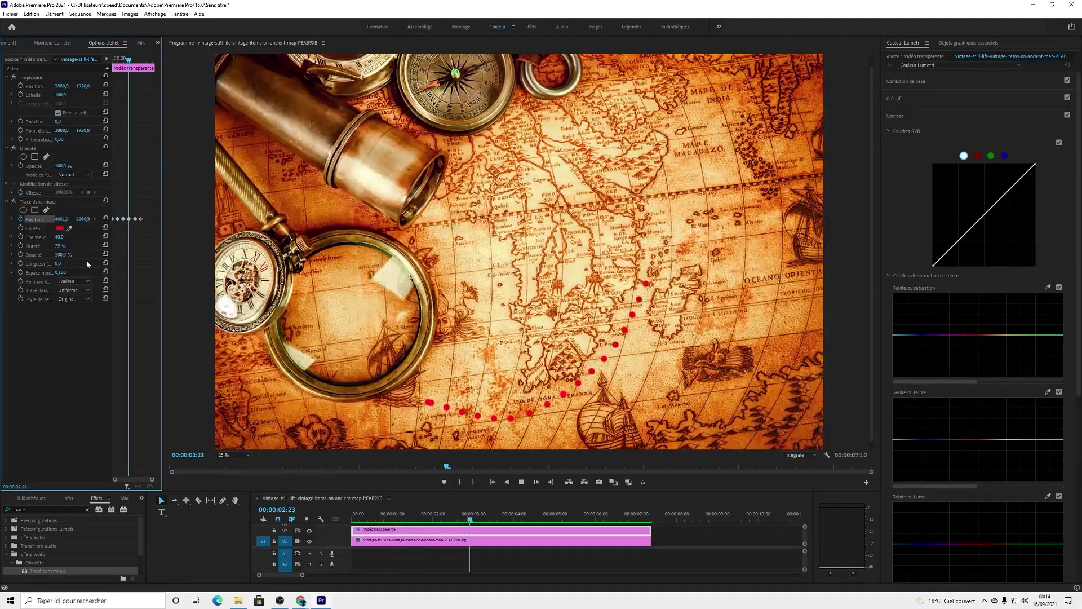
left_click(521, 482)
left_click(521, 483)
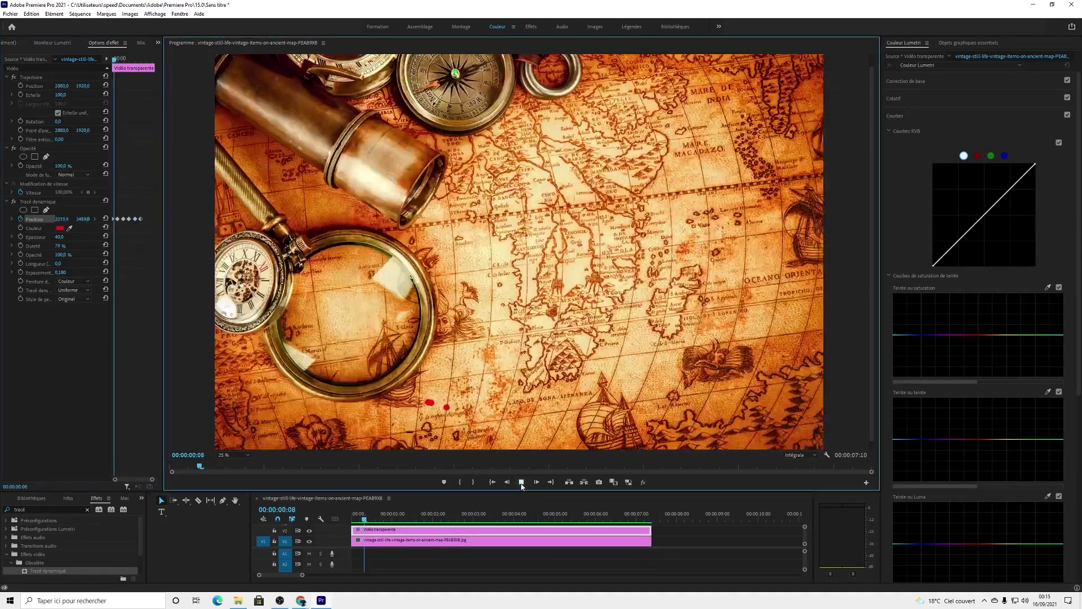
- Set the brush's Epaisseur to 50, render the sequence and review the dotted route at 00:00:03:17
left_click(60, 237)
key("BackSpace")
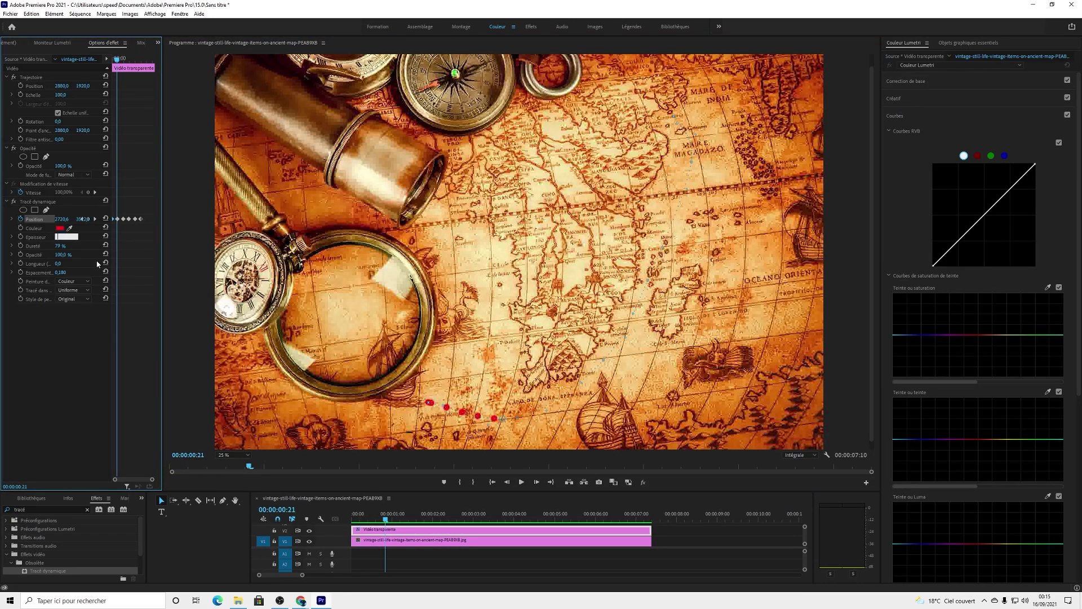
type("50")
key("Return")
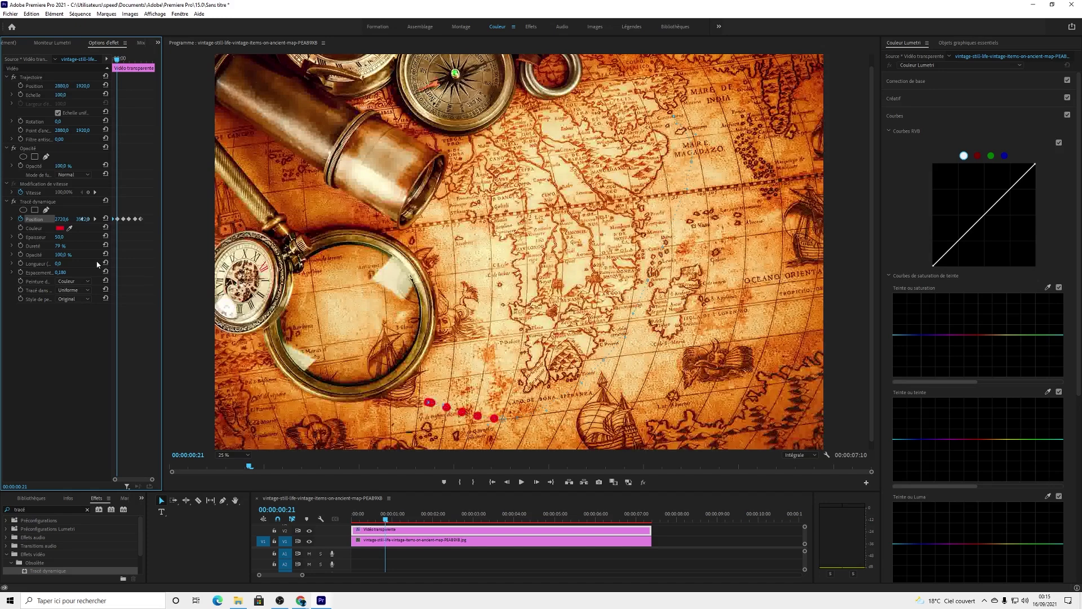
key("Return")
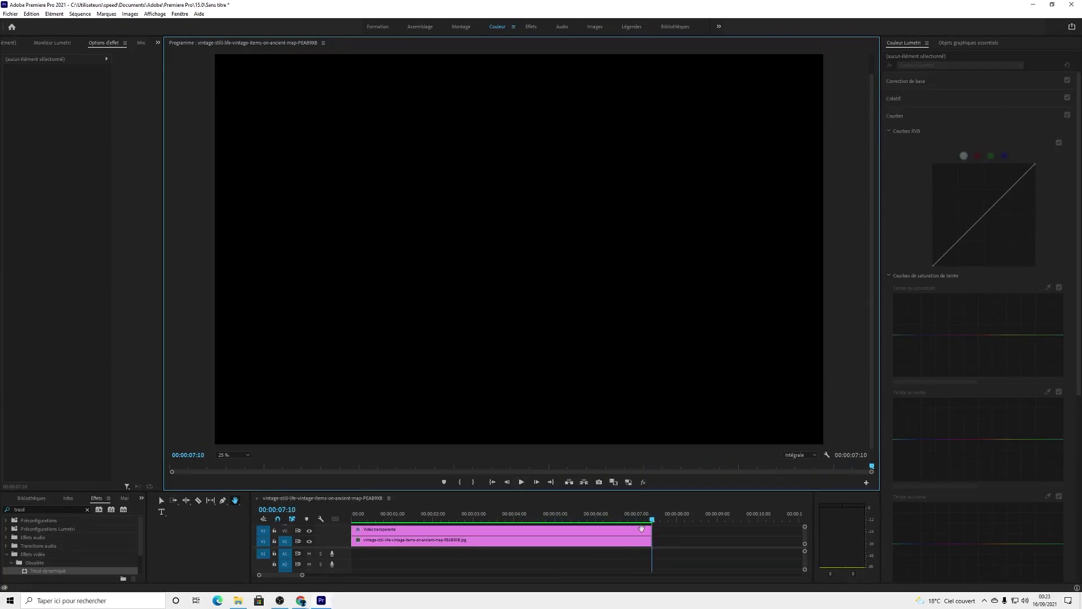
left_click_drag(652, 519, 501, 514)
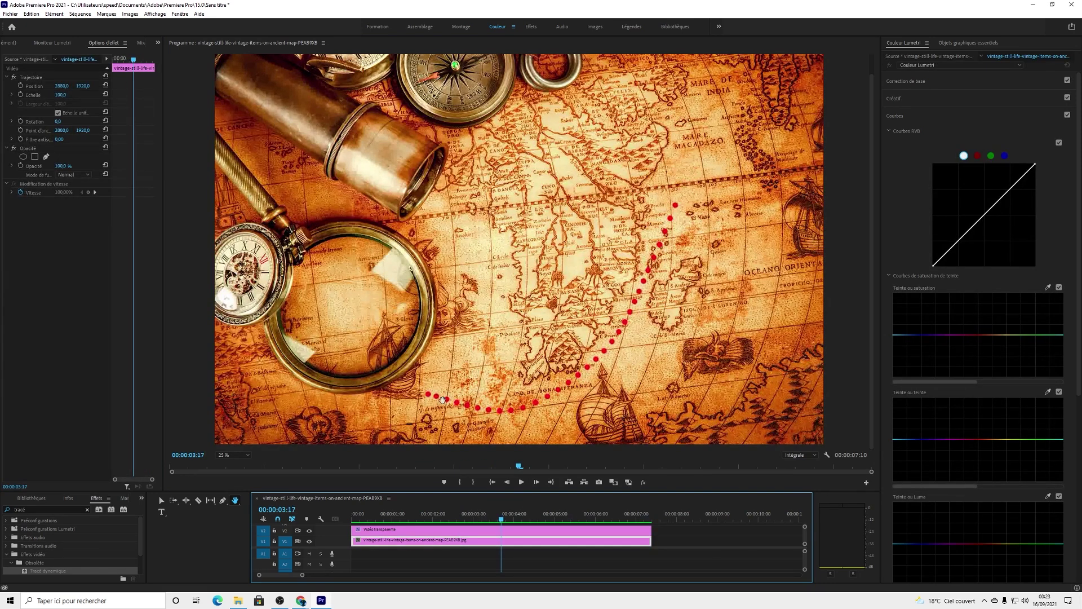